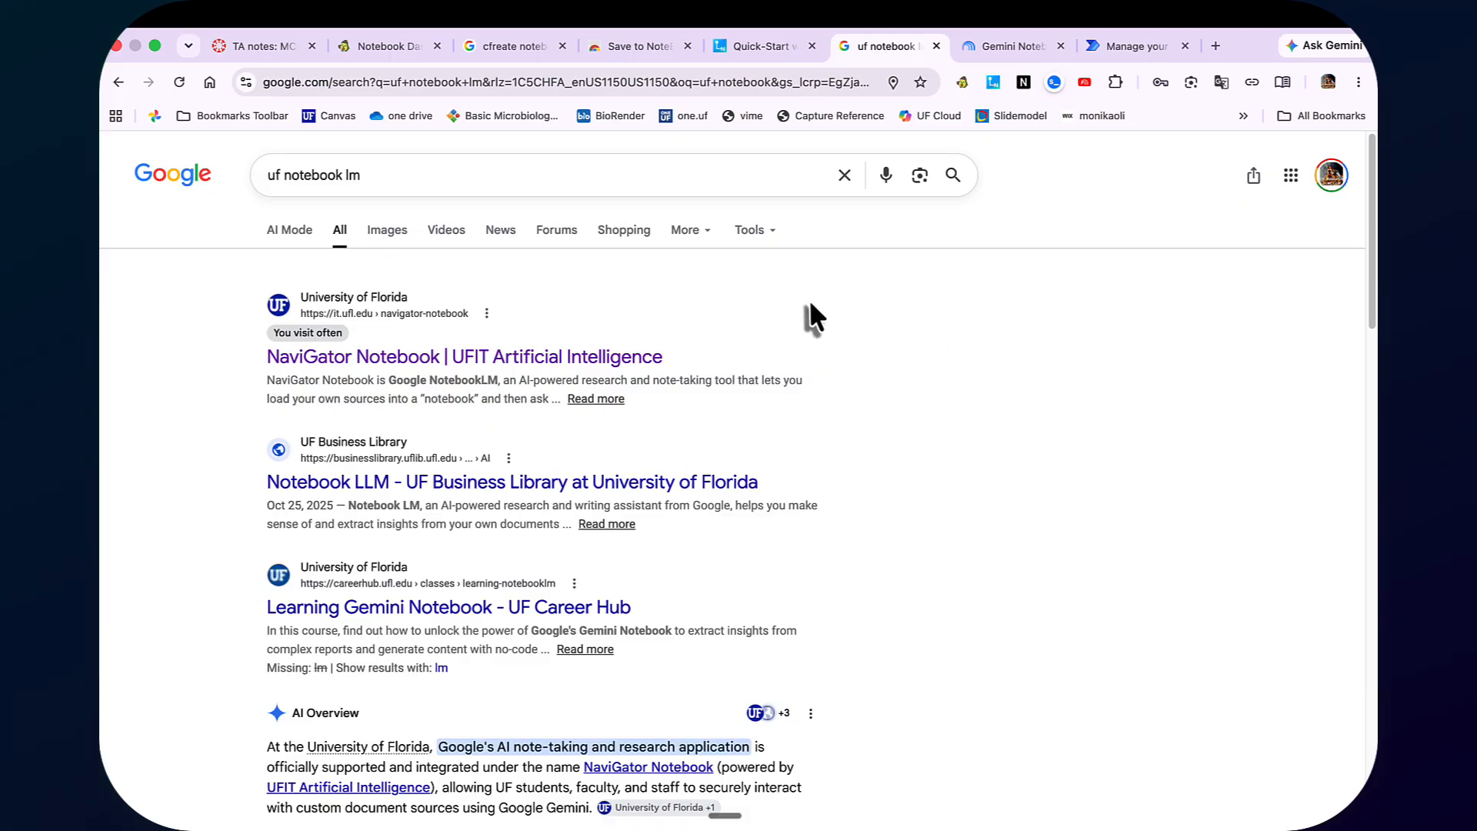
Open the NaviGator Notebook page from the search results, access the tool and sign in with the saved university credentials
{"action": "left_click", "coordinate": [548, 375]}
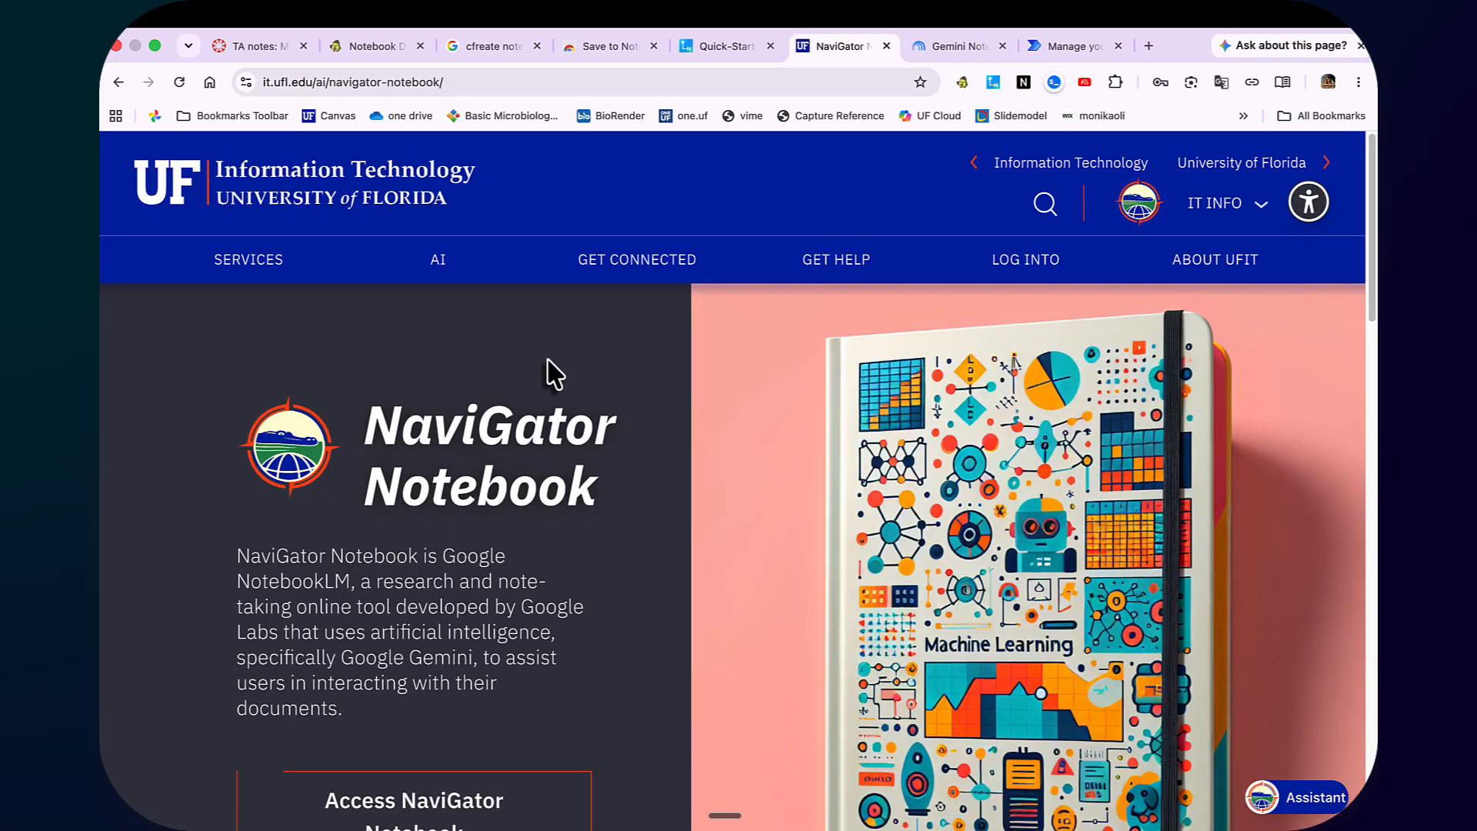
{"action": "scroll", "coordinate": [630, 495], "scroll_direction": "down", "scroll_amount": 5}
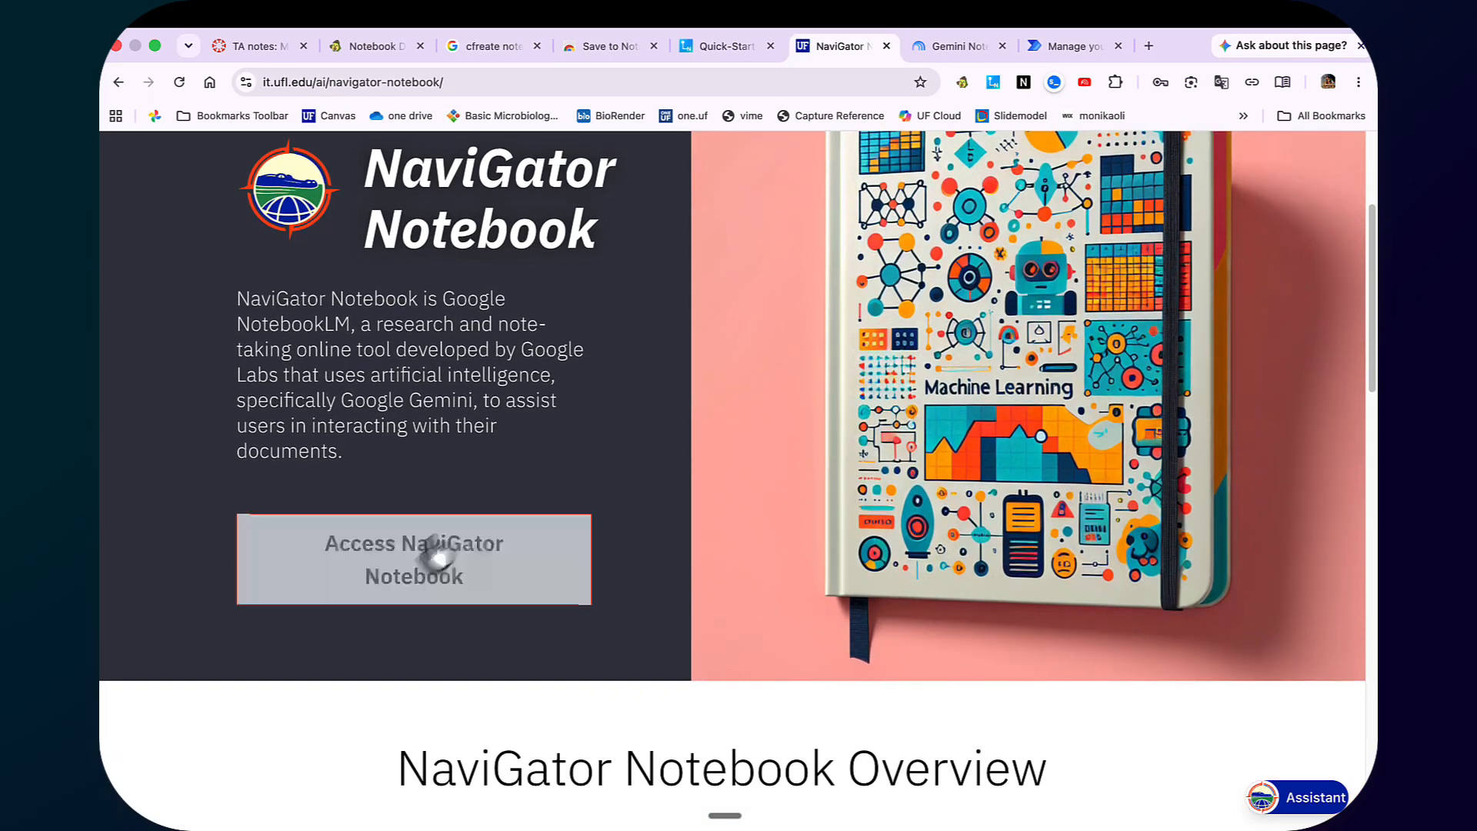
{"action": "left_click", "coordinate": [408, 565]}
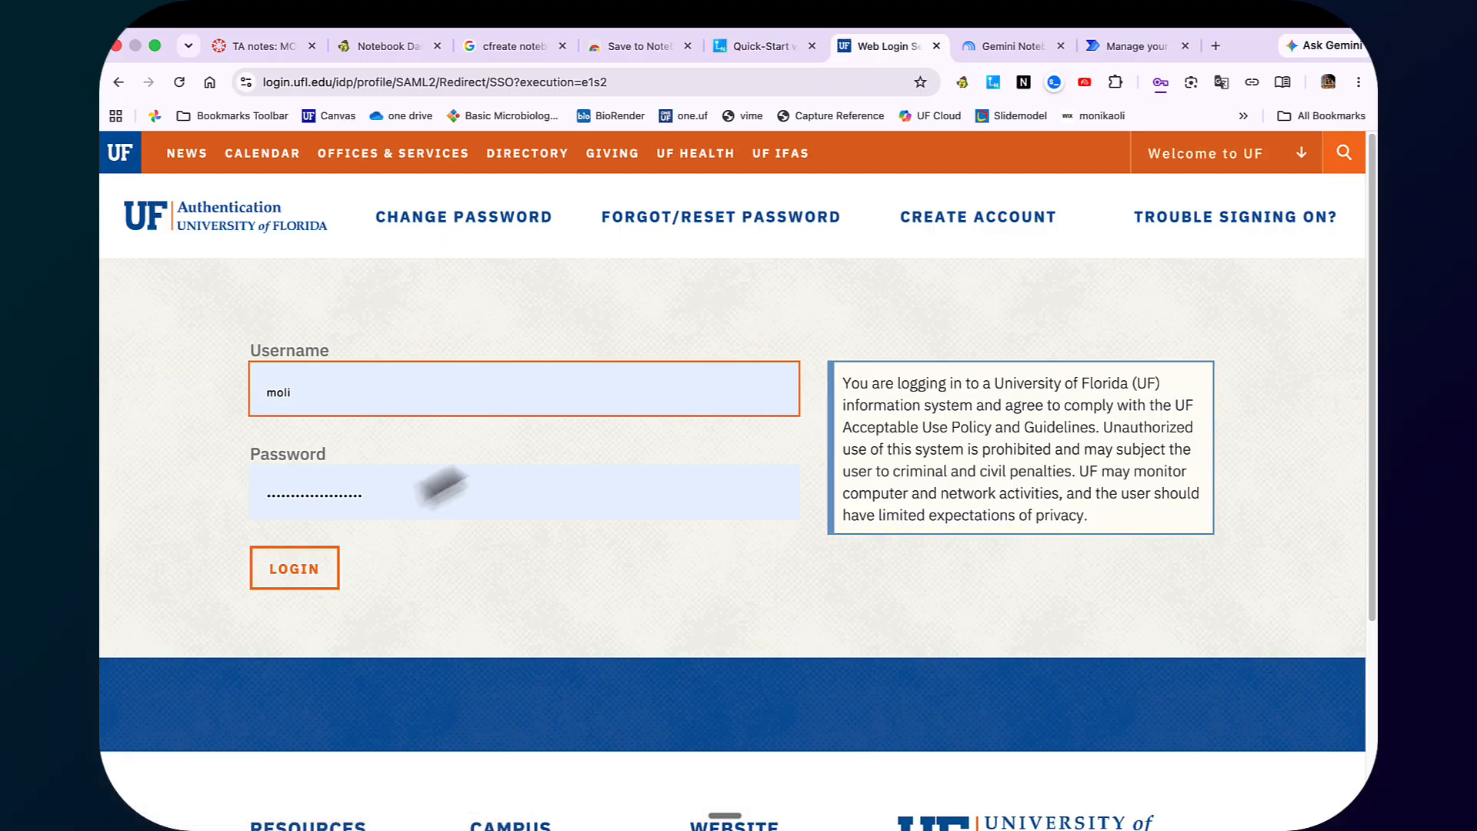
{"action": "left_click", "coordinate": [293, 570]}
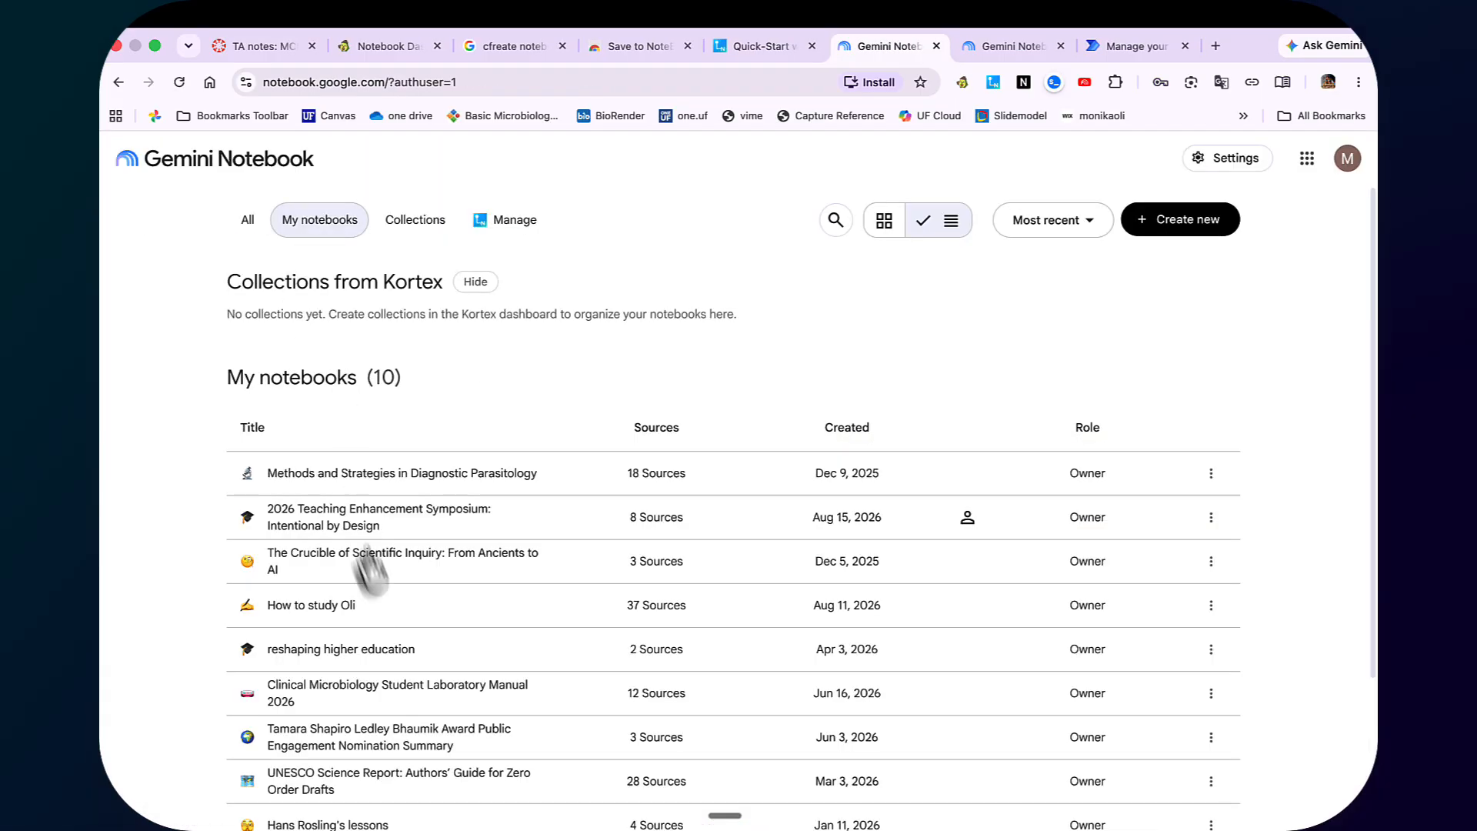
Look through the list of existing notebooks and create a new notebook
{"action": "scroll", "coordinate": [373, 568], "scroll_direction": "down", "scroll_amount": 1}
{"action": "scroll", "coordinate": [375, 577], "scroll_direction": "down", "scroll_amount": 3}
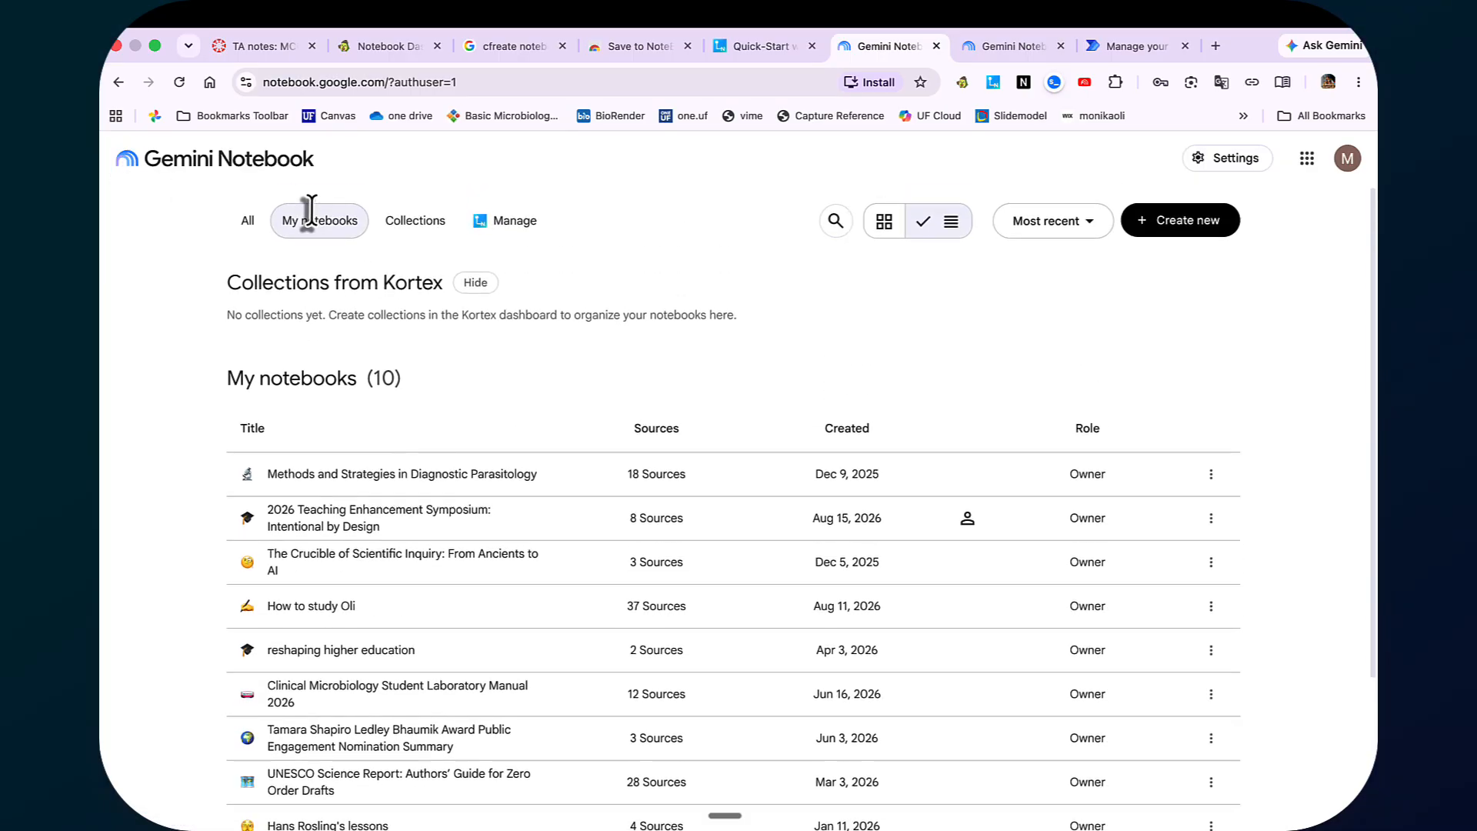
{"action": "left_click", "coordinate": [1181, 224]}
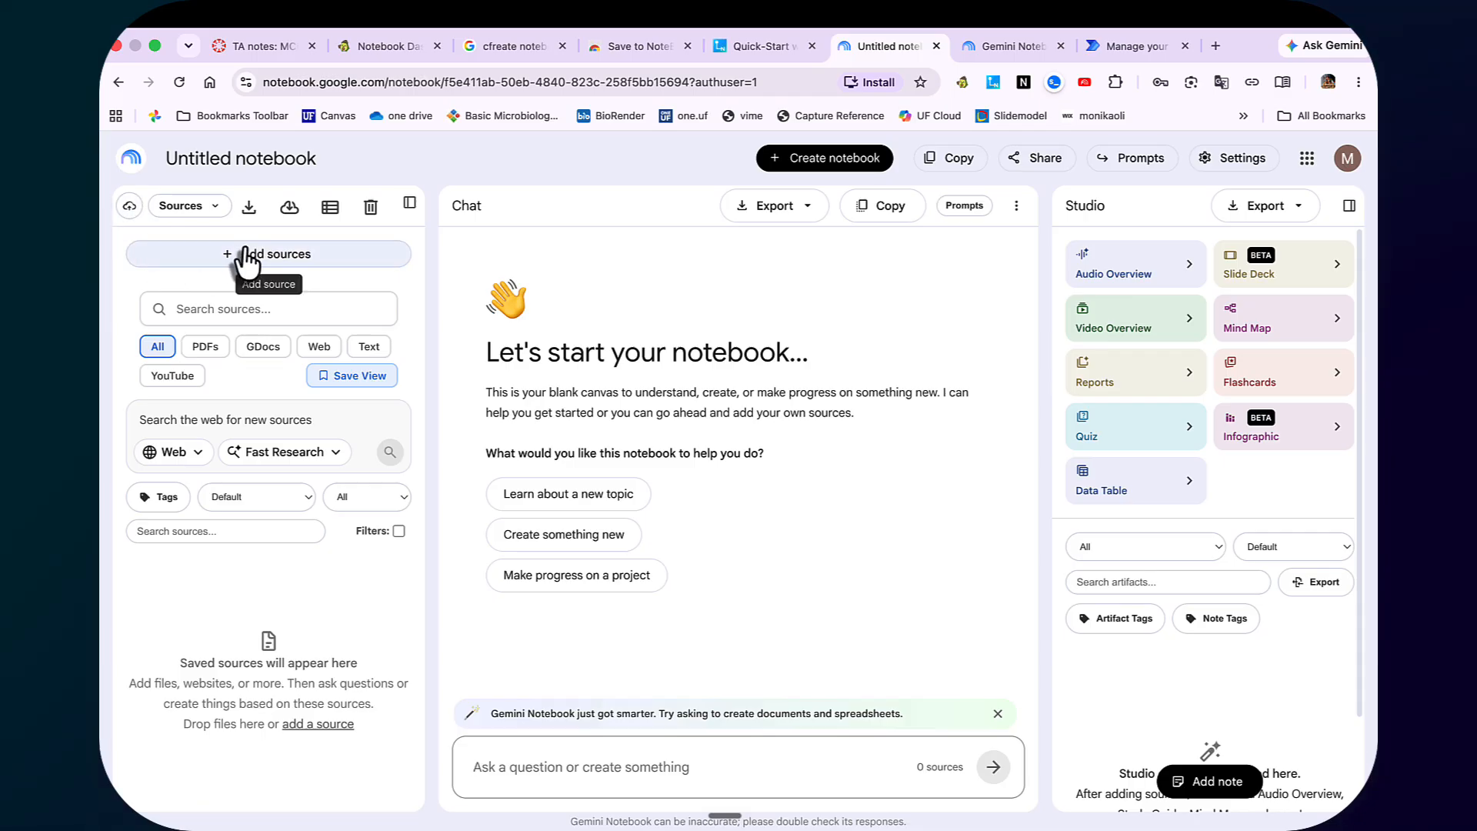
Upload 10-Unexpected-Ways-to-Use-NotebookLM-with-Your-Students.pdf as a source from the Notebook LM folder inside Dropbox's AI tools folder
{"action": "left_click", "coordinate": [207, 217]}
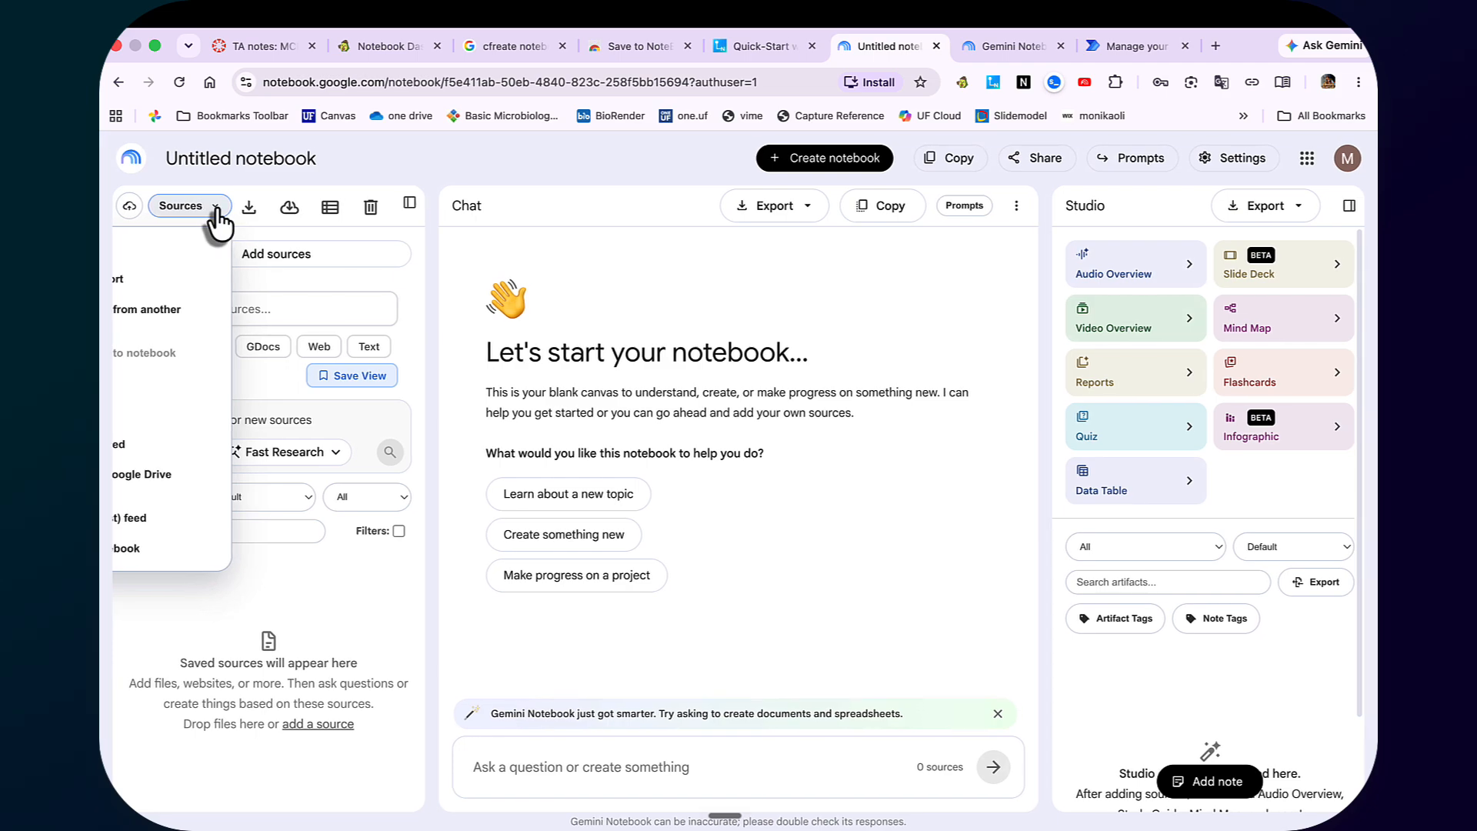
{"action": "left_click", "coordinate": [283, 257]}
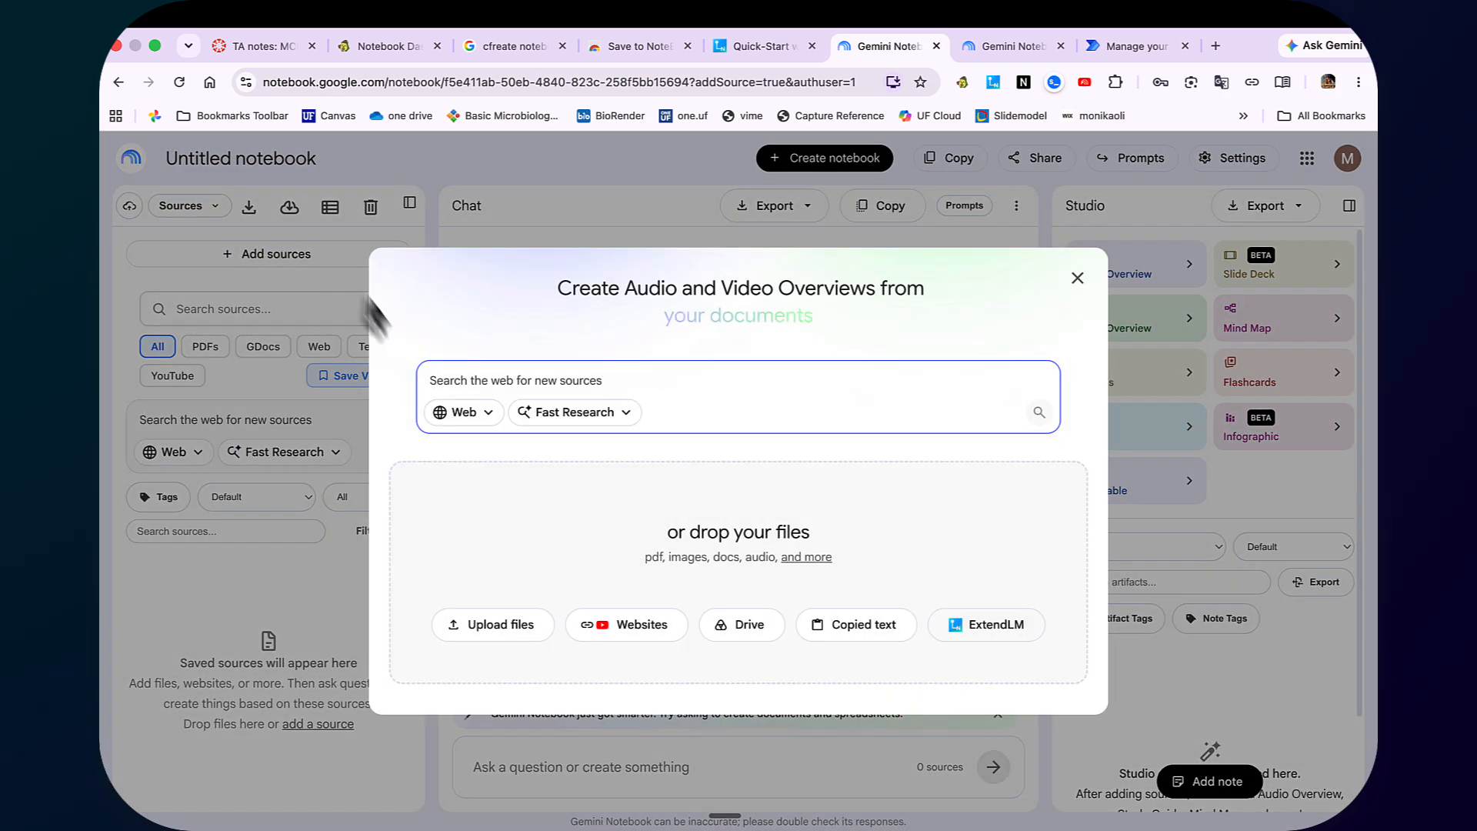
{"action": "left_click", "coordinate": [493, 625]}
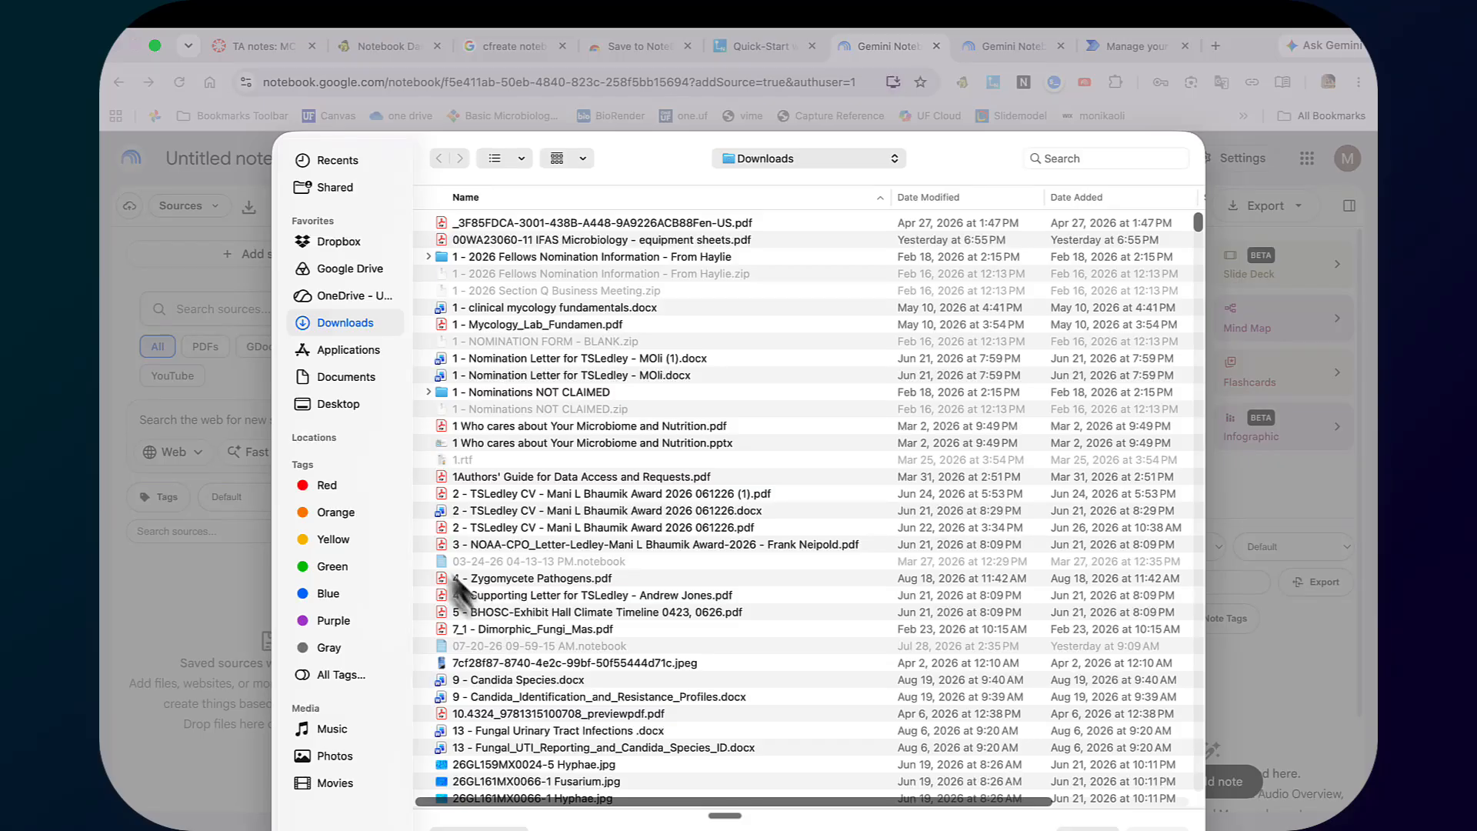
{"action": "left_click", "coordinate": [339, 243]}
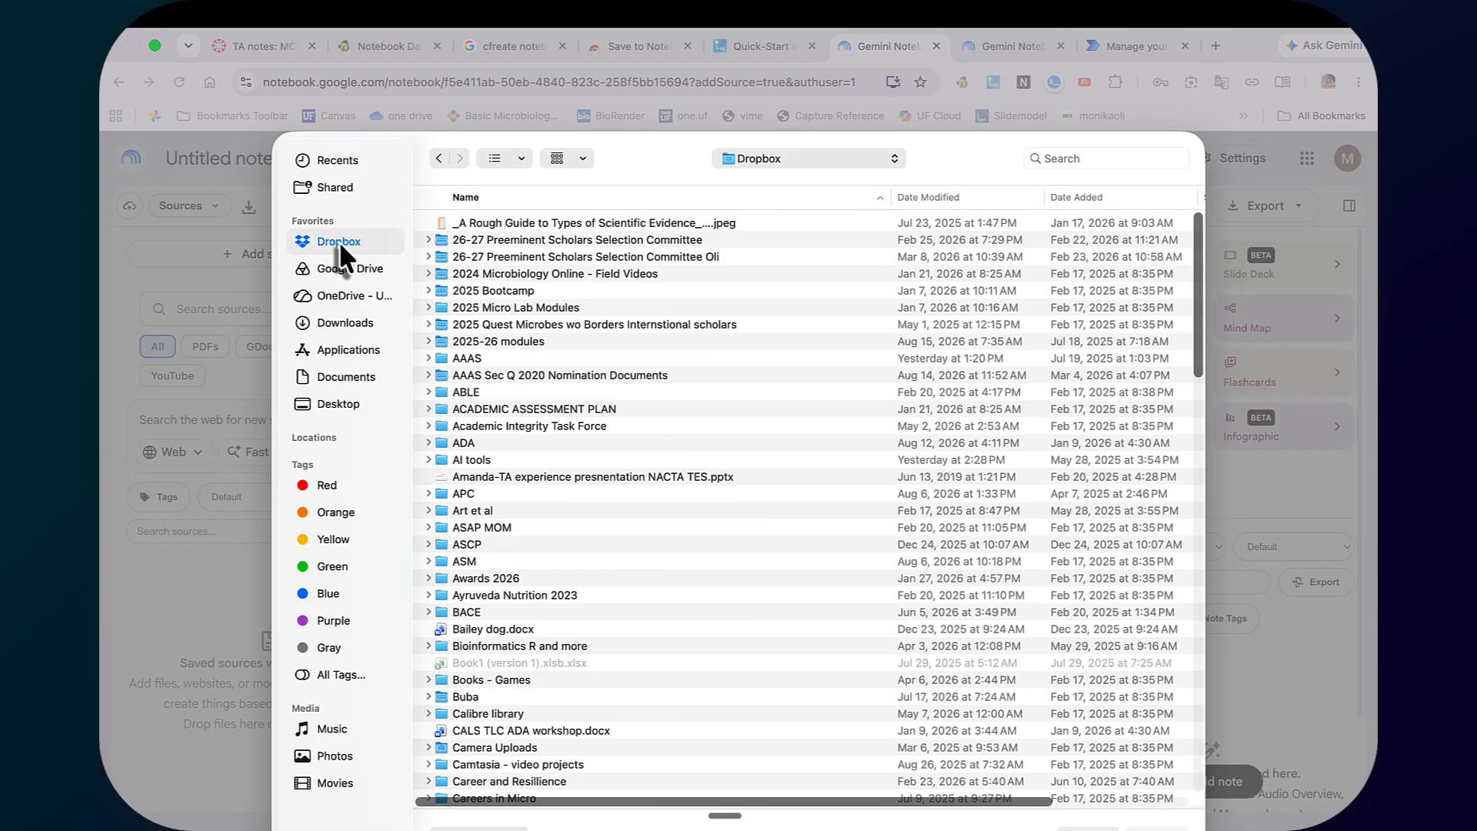
{"action": "double_click", "coordinate": [463, 459]}
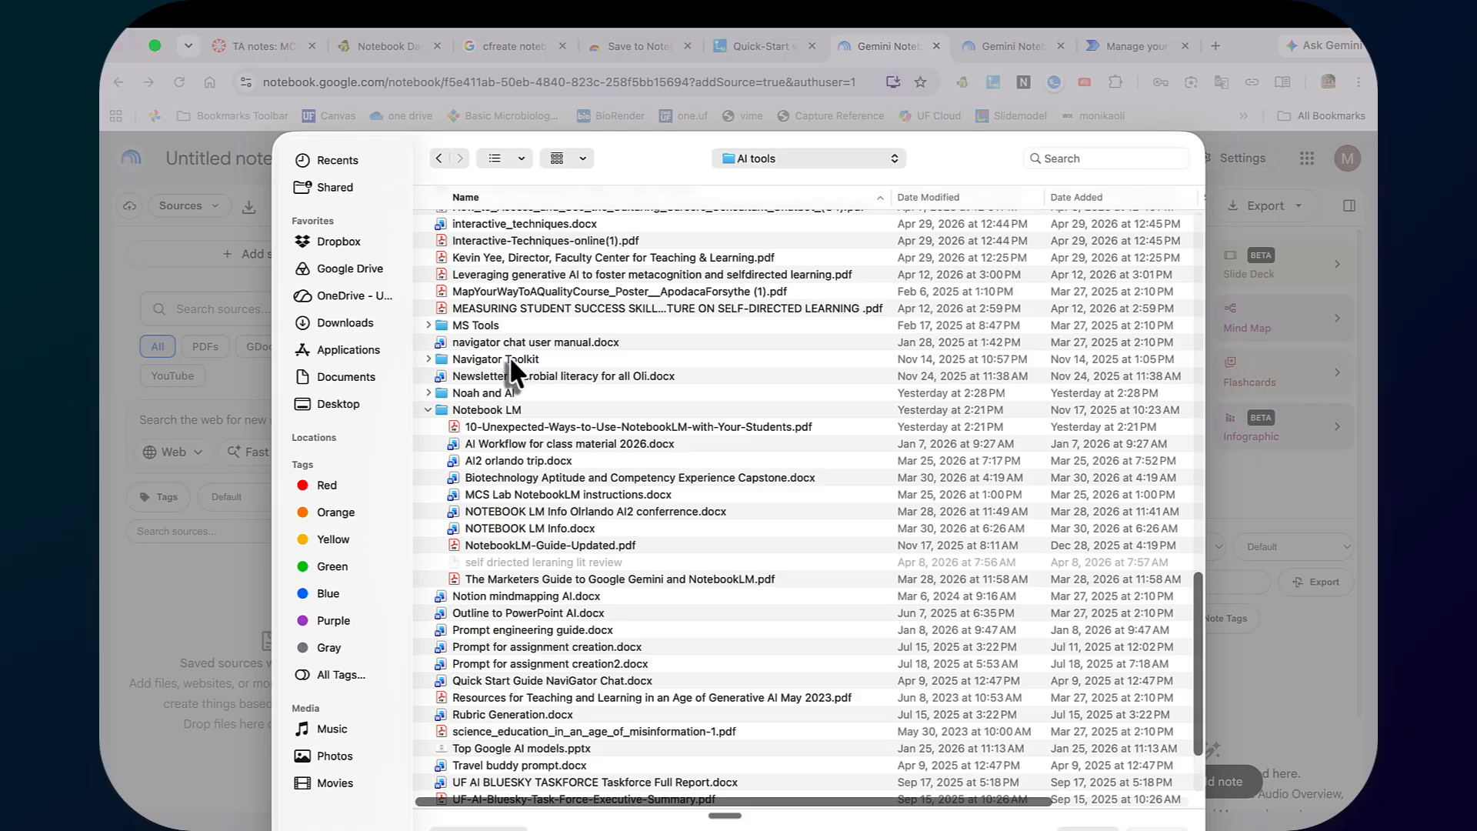
{"action": "left_click", "coordinate": [512, 428]}
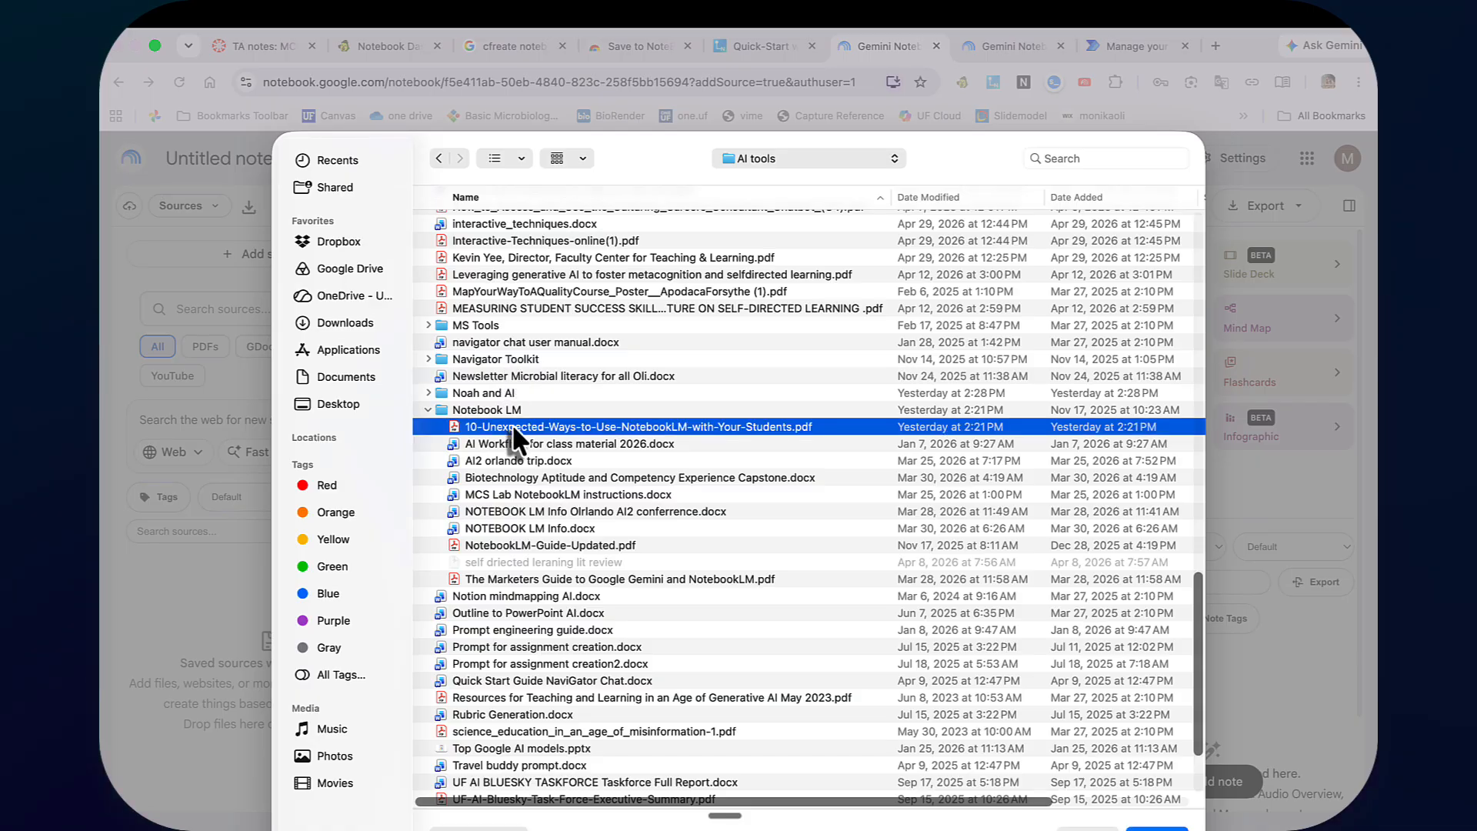
{"action": "double_click", "coordinate": [511, 426]}
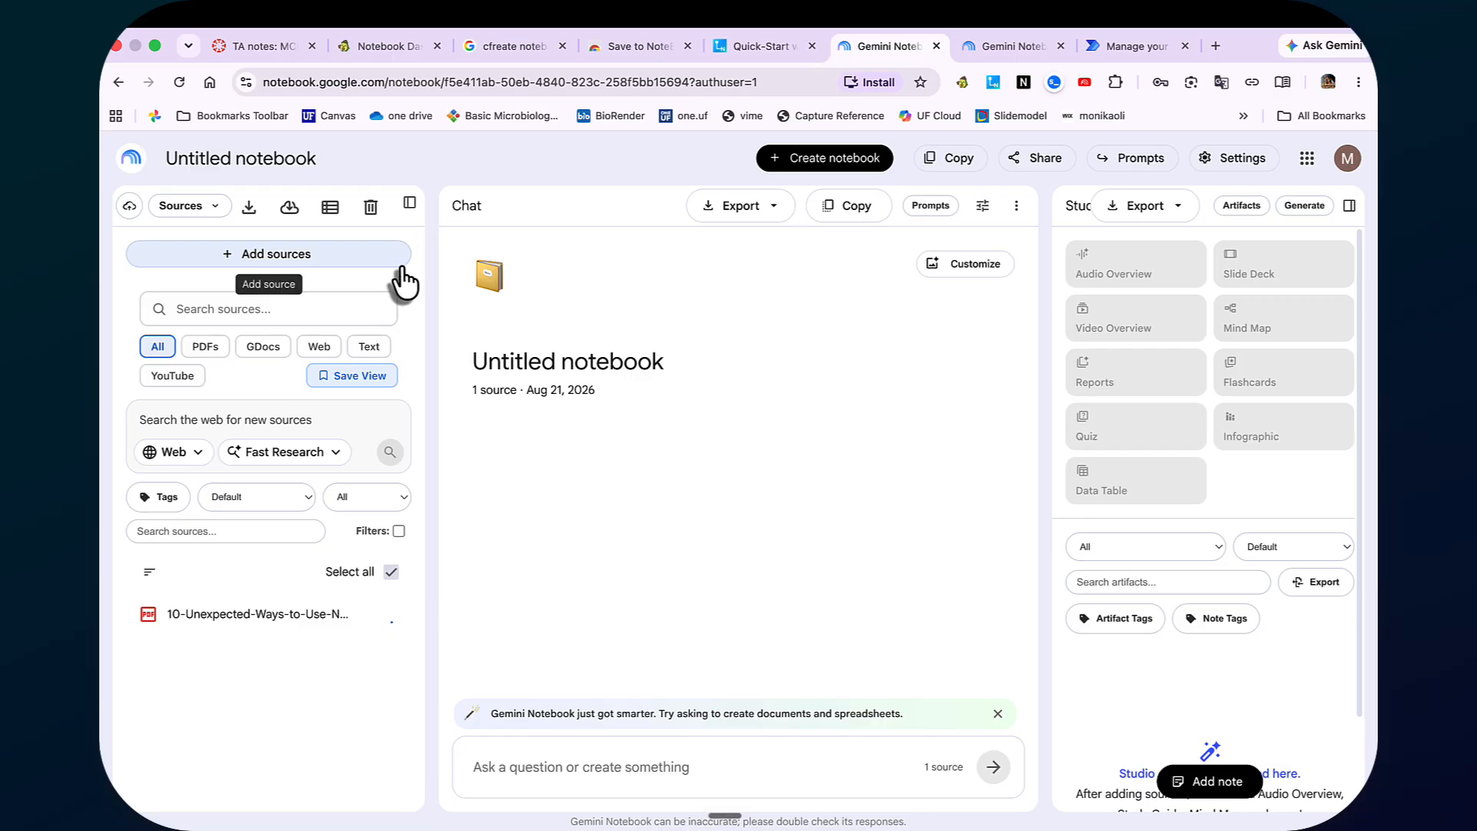
{"action": "left_click", "coordinate": [342, 257]}
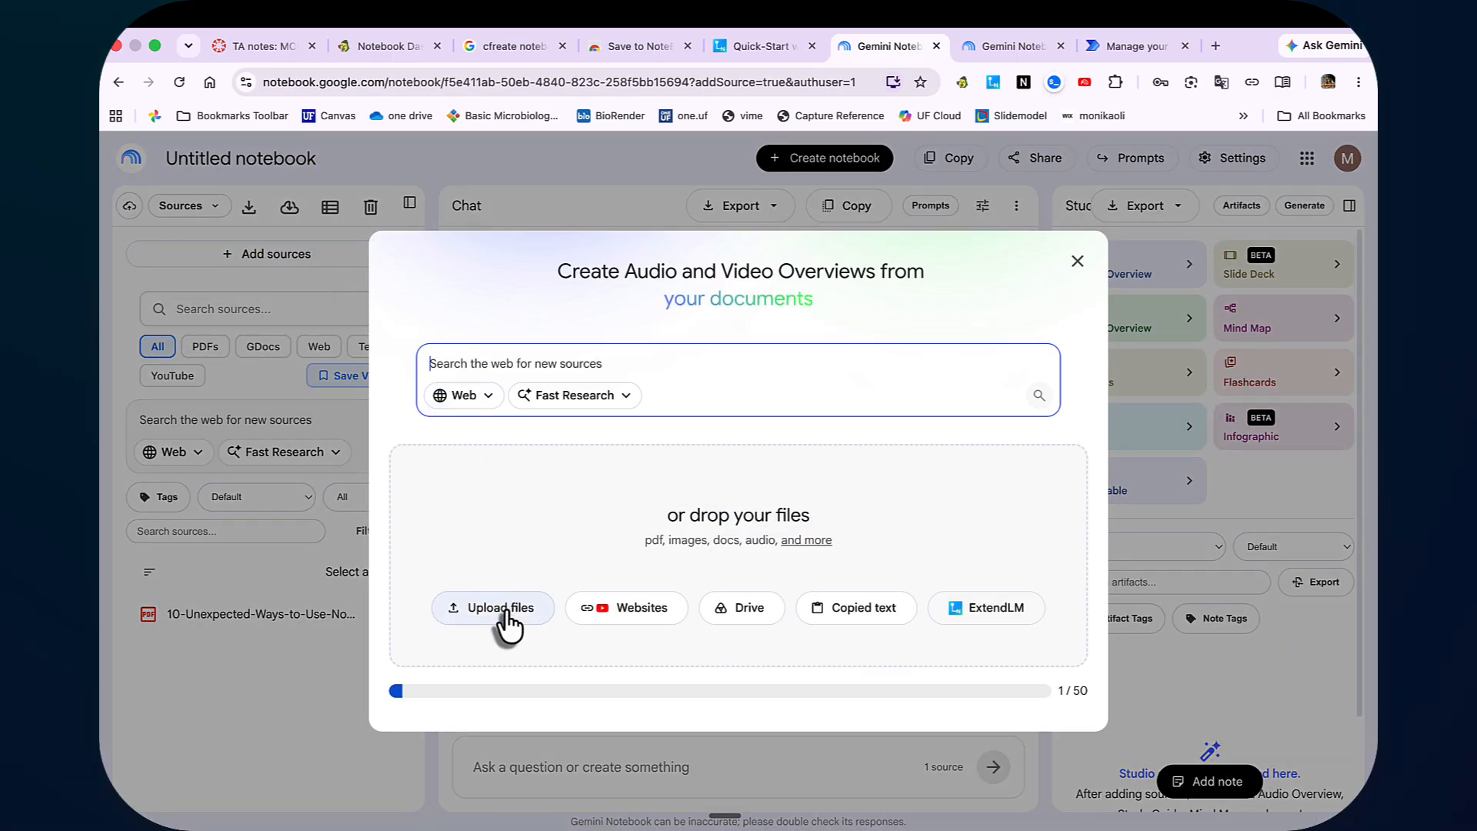
{"action": "left_click", "coordinate": [643, 608]}
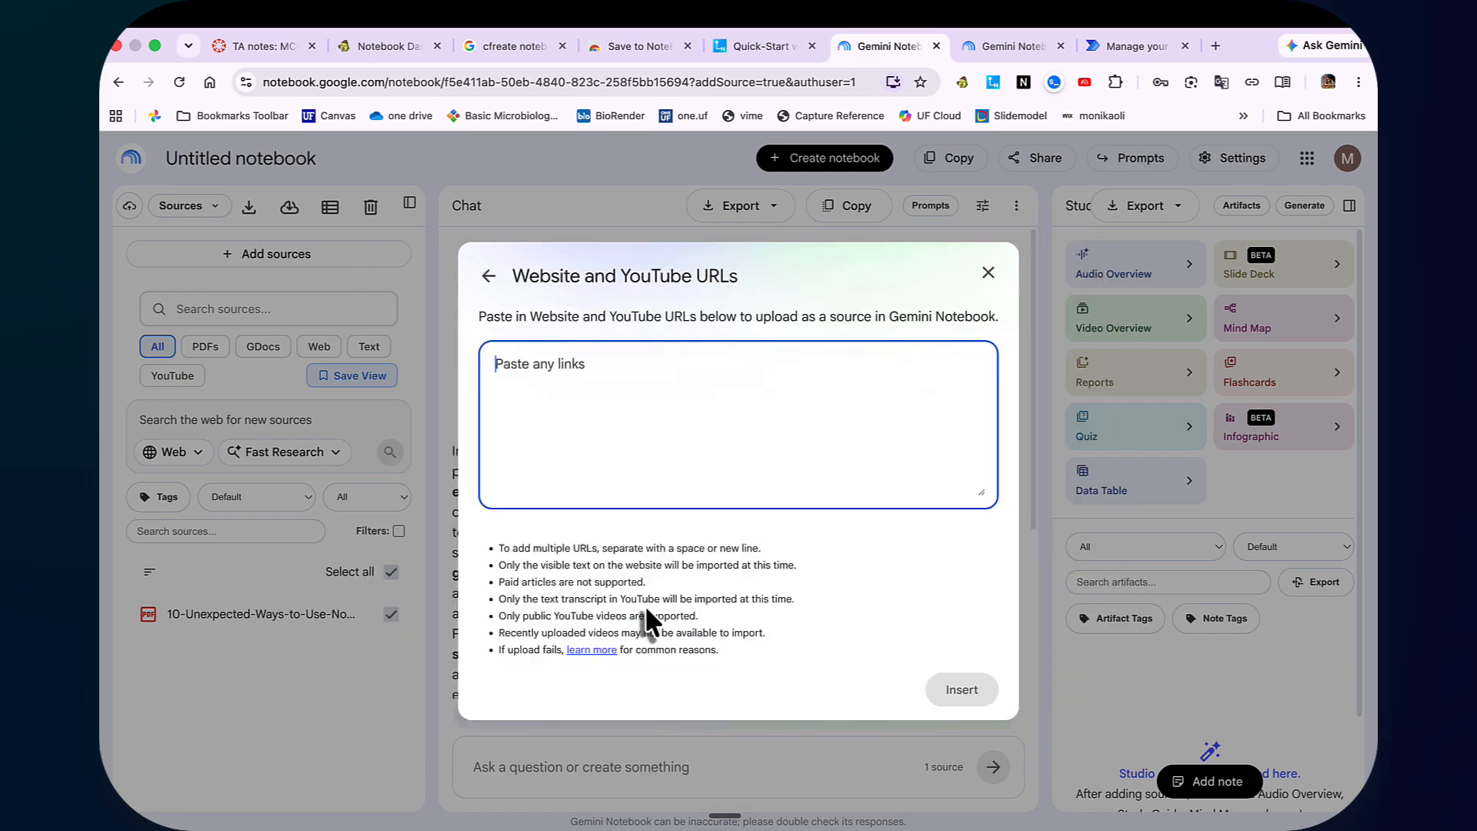
{"action": "left_click", "coordinate": [489, 82]}
{"action": "key", "text": "ctrl+c"}
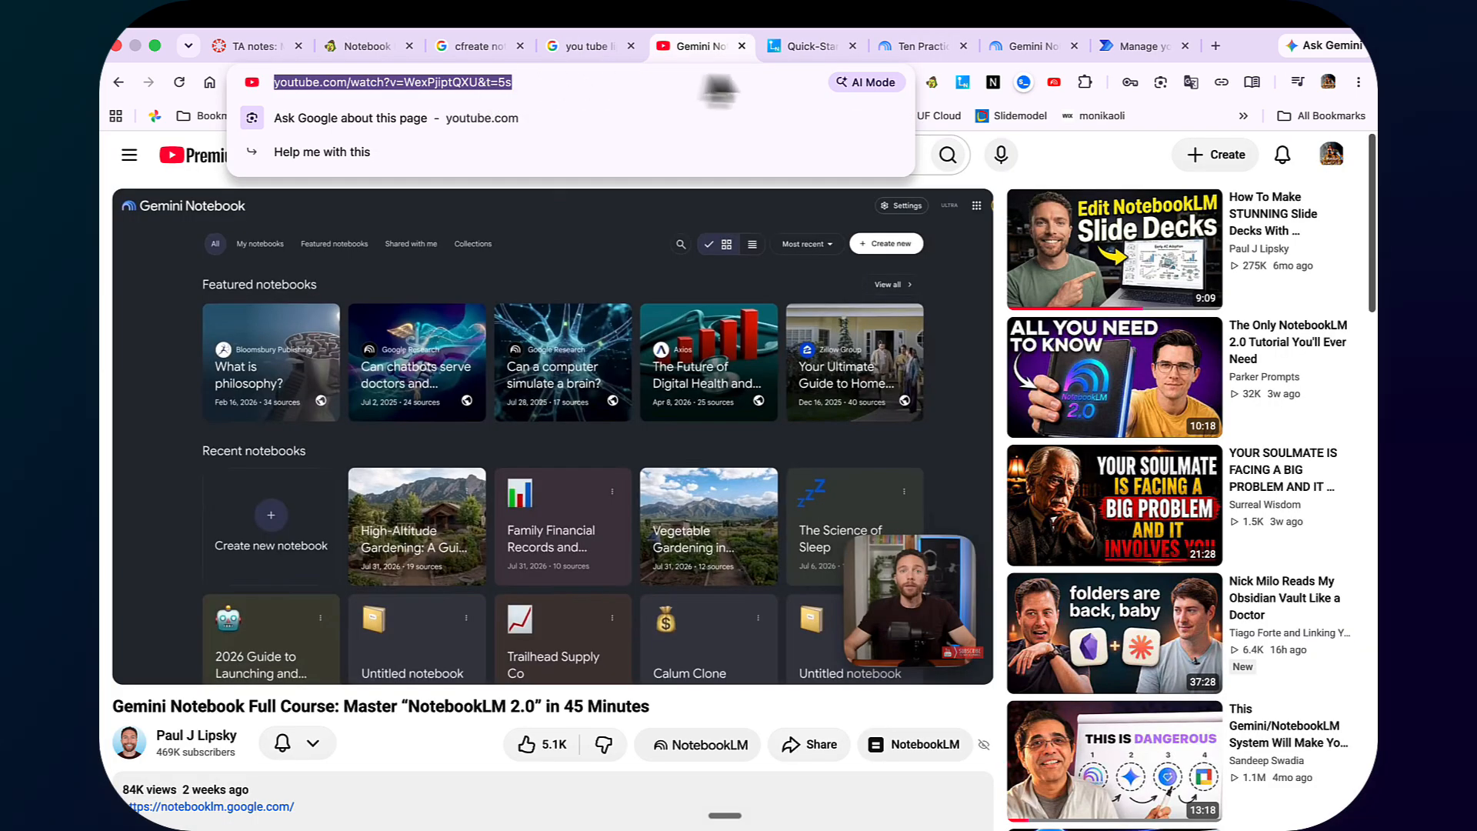
{"action": "left_click", "coordinate": [916, 46]}
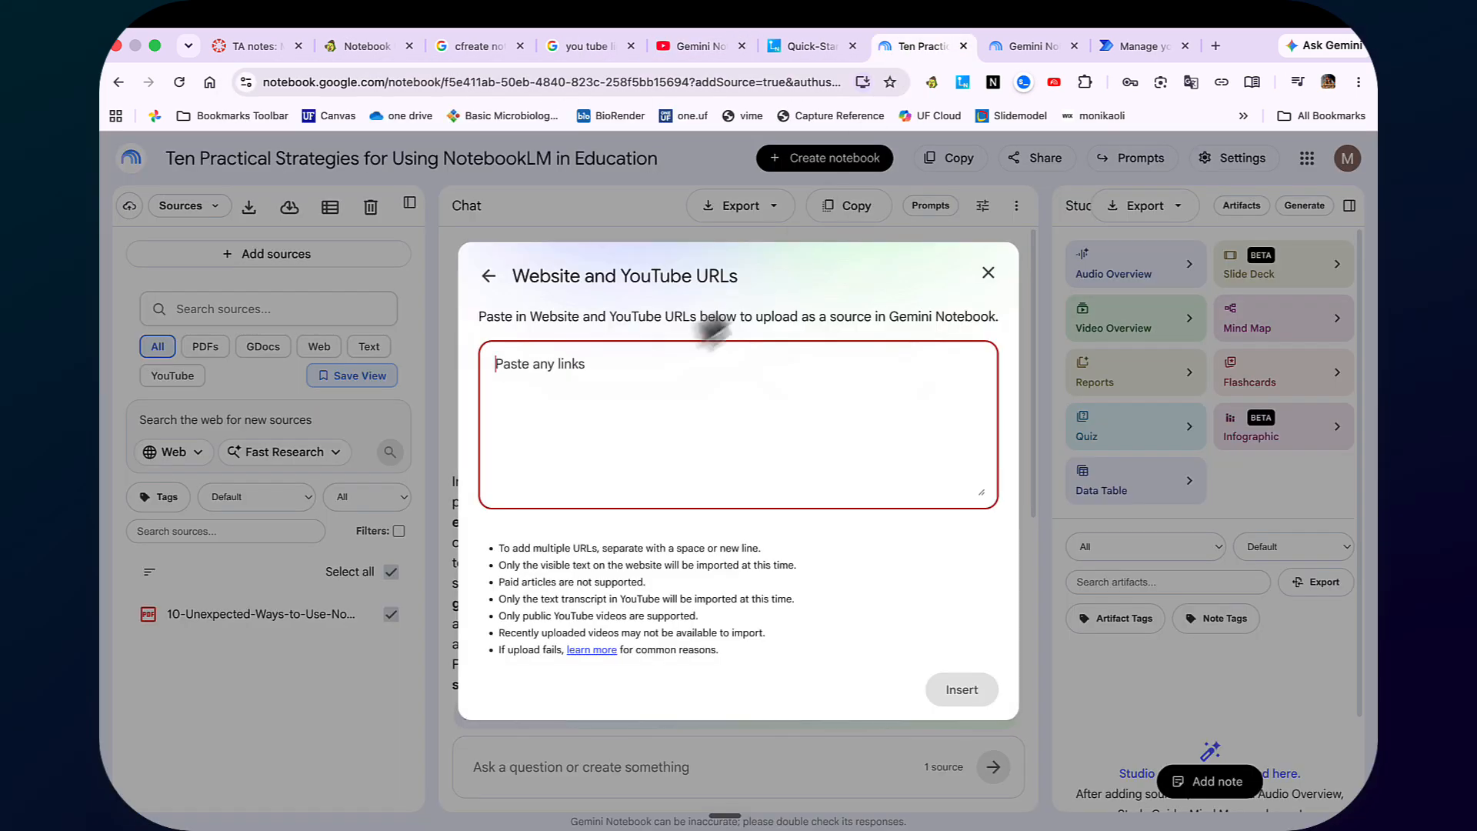
{"action": "key", "text": "ctrl+v"}
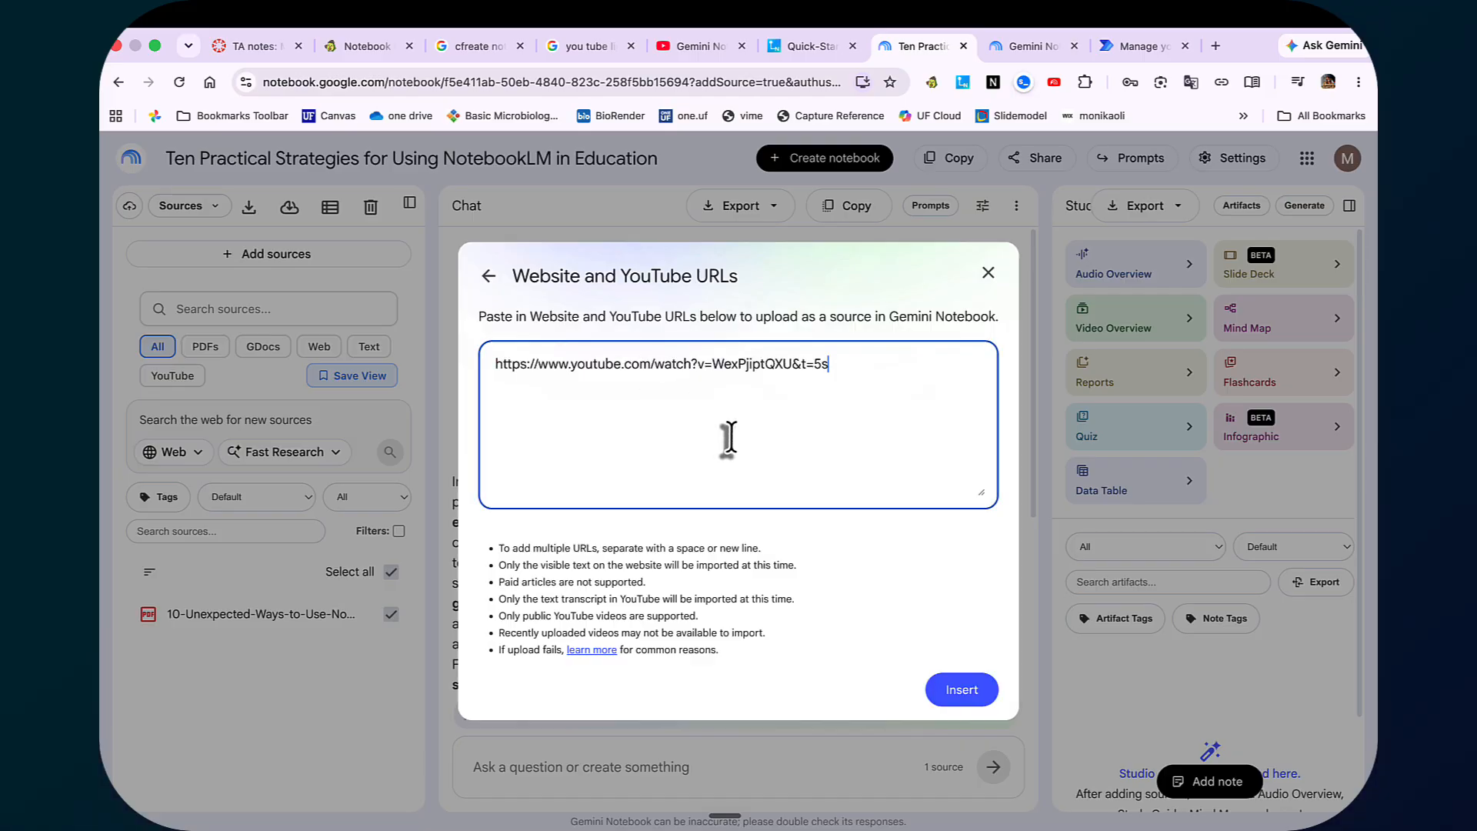
{"action": "left_click", "coordinate": [956, 695]}
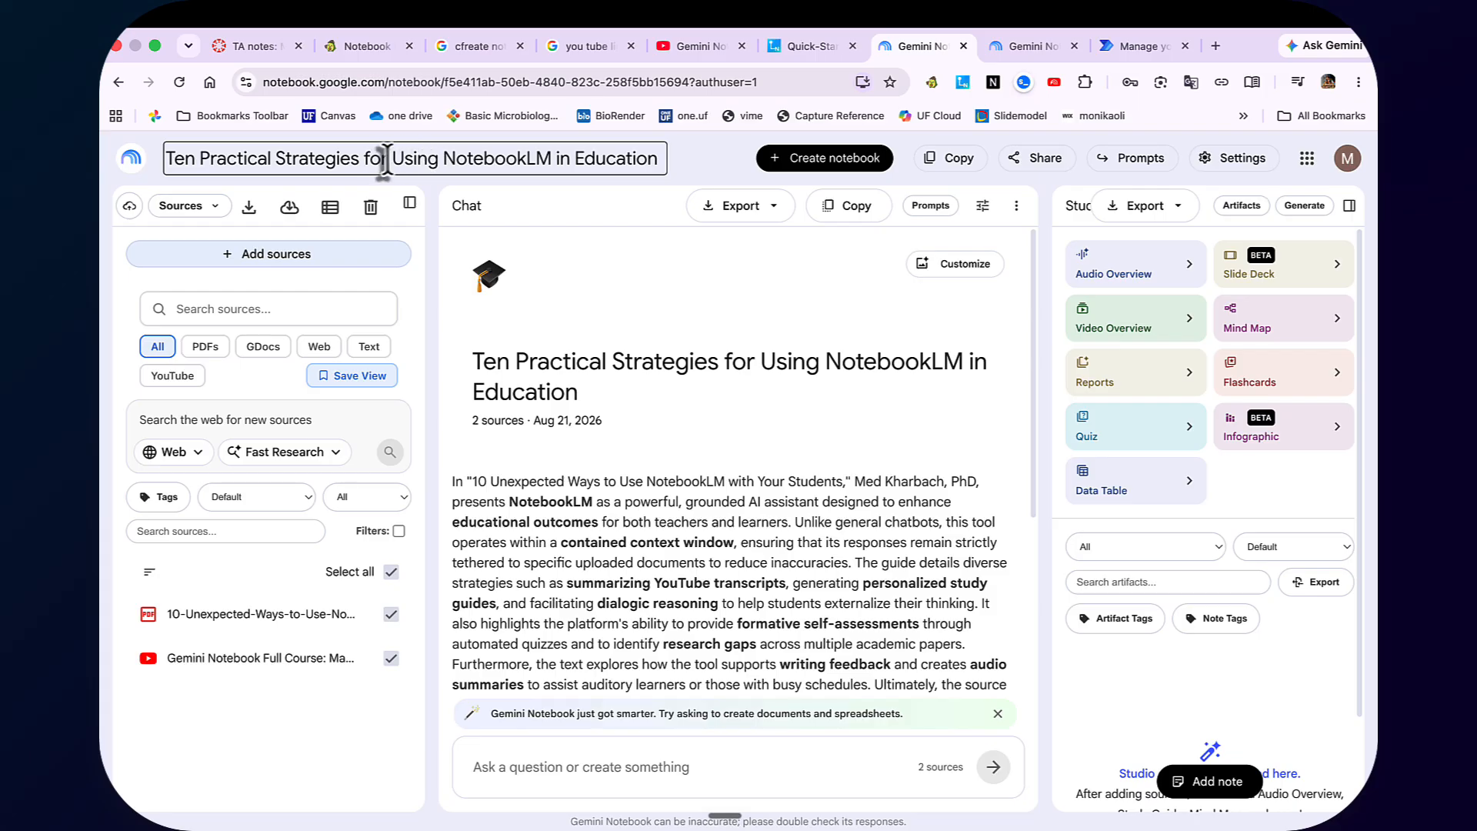
Rename the notebook "Using Gemini NotebookLM in Education" and view its cover, title and summary customization options without changing them
{"action": "left_click_drag", "start_coordinate": [387, 158], "coordinate": [130, 154]}
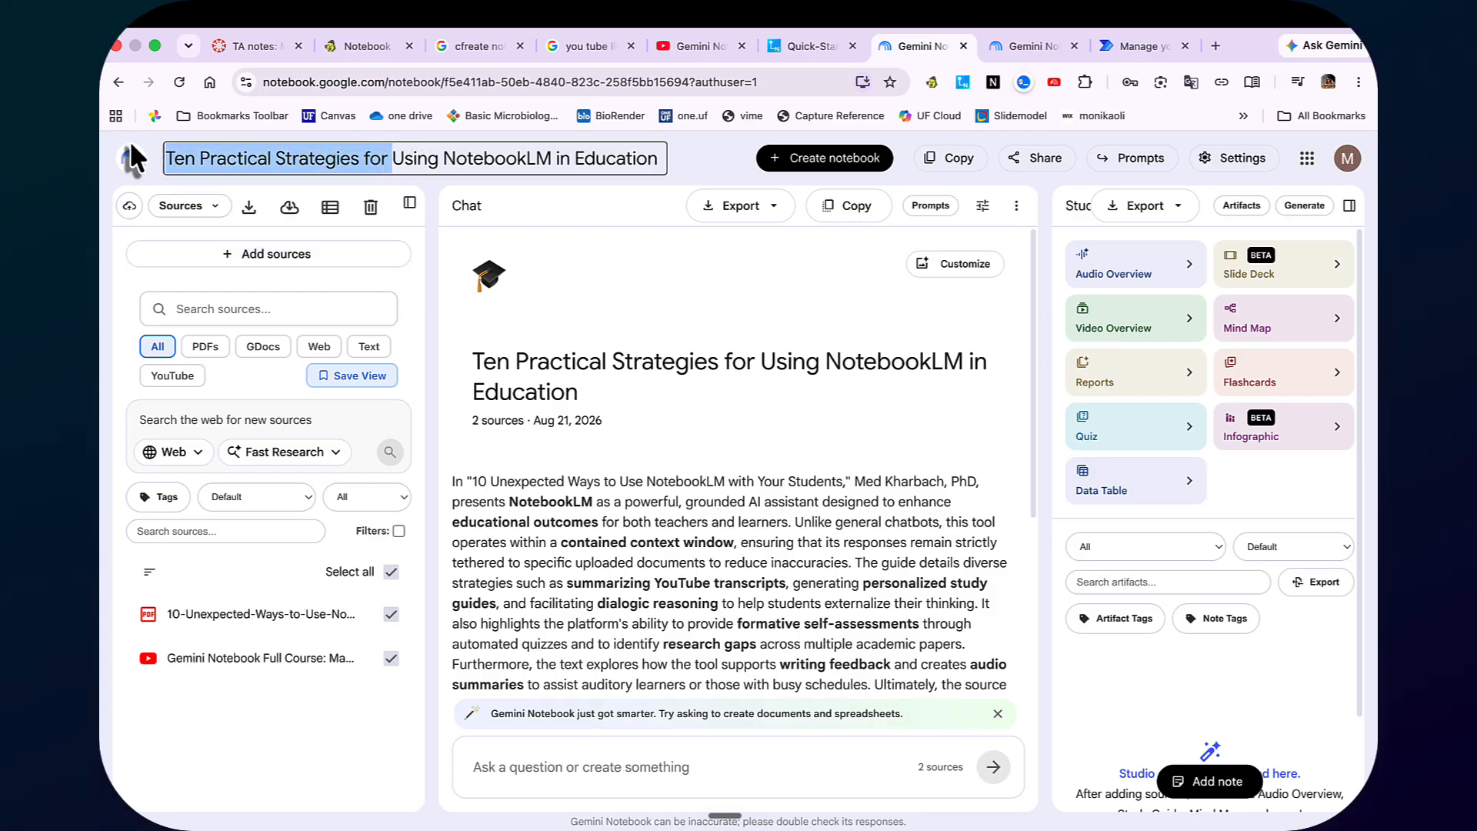
{"action": "key", "text": "BackSpace"}
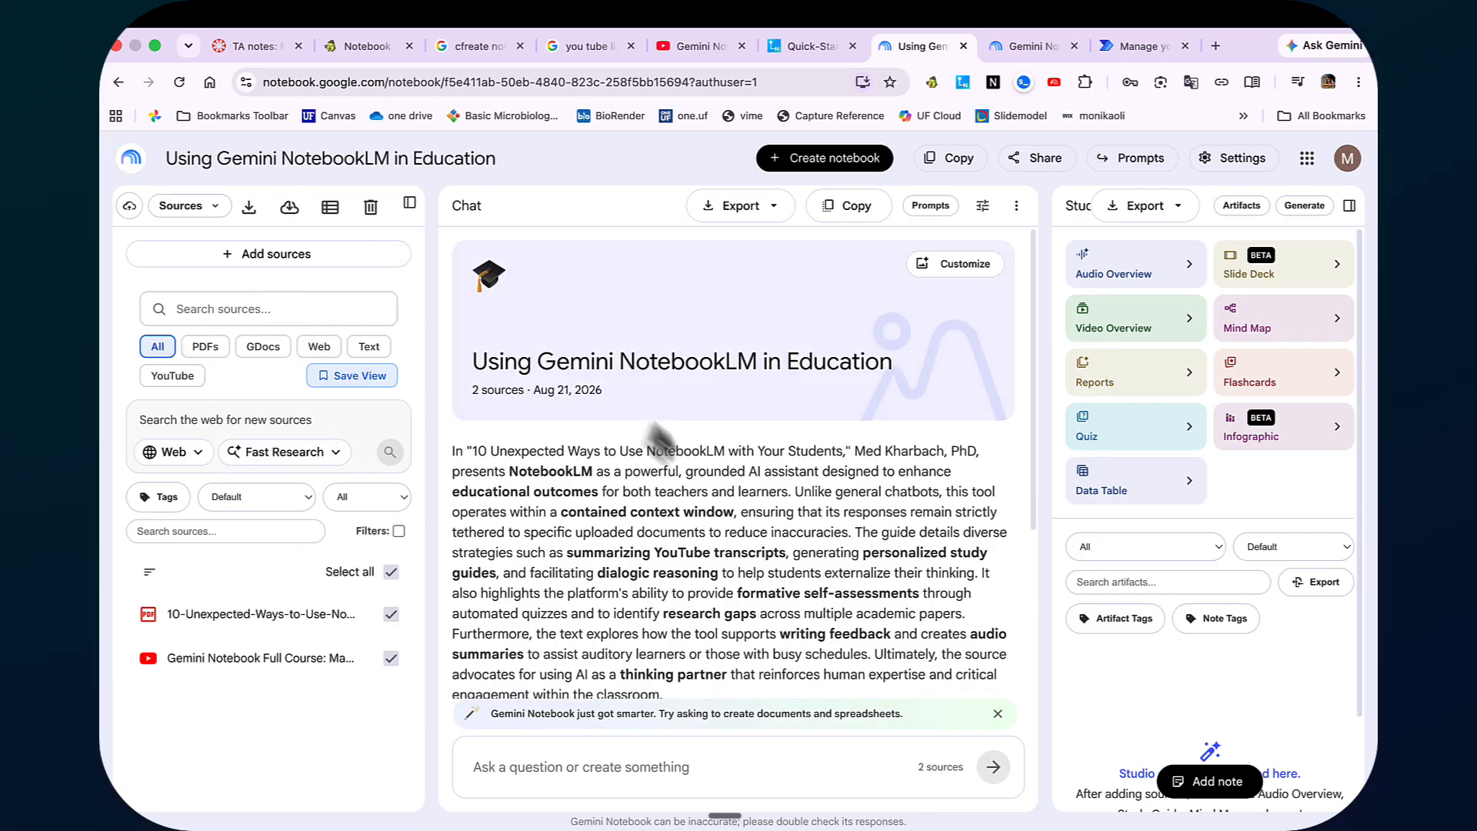
{"action": "left_click", "coordinate": [954, 265]}
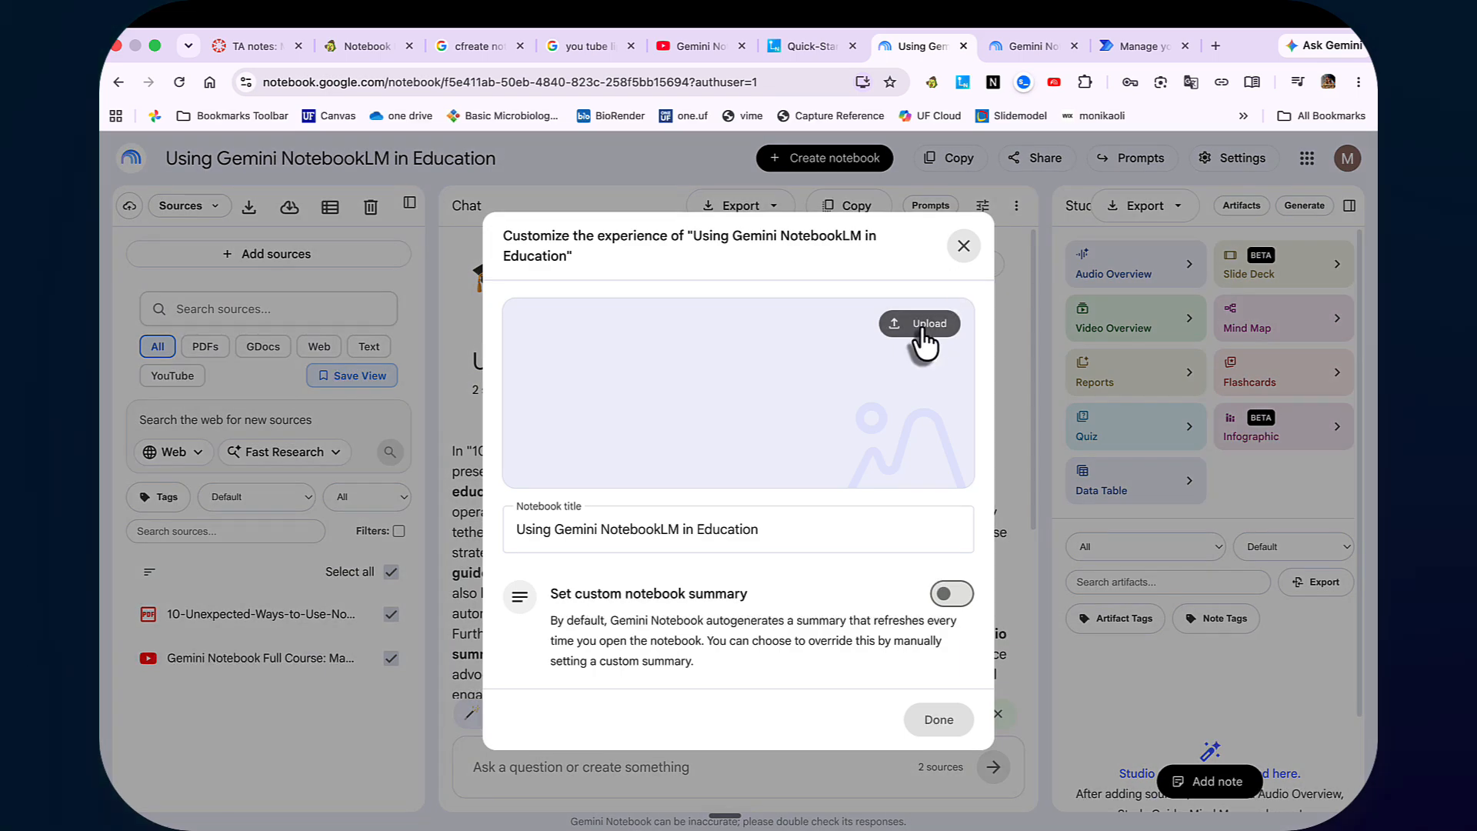
{"action": "left_click", "coordinate": [960, 252]}
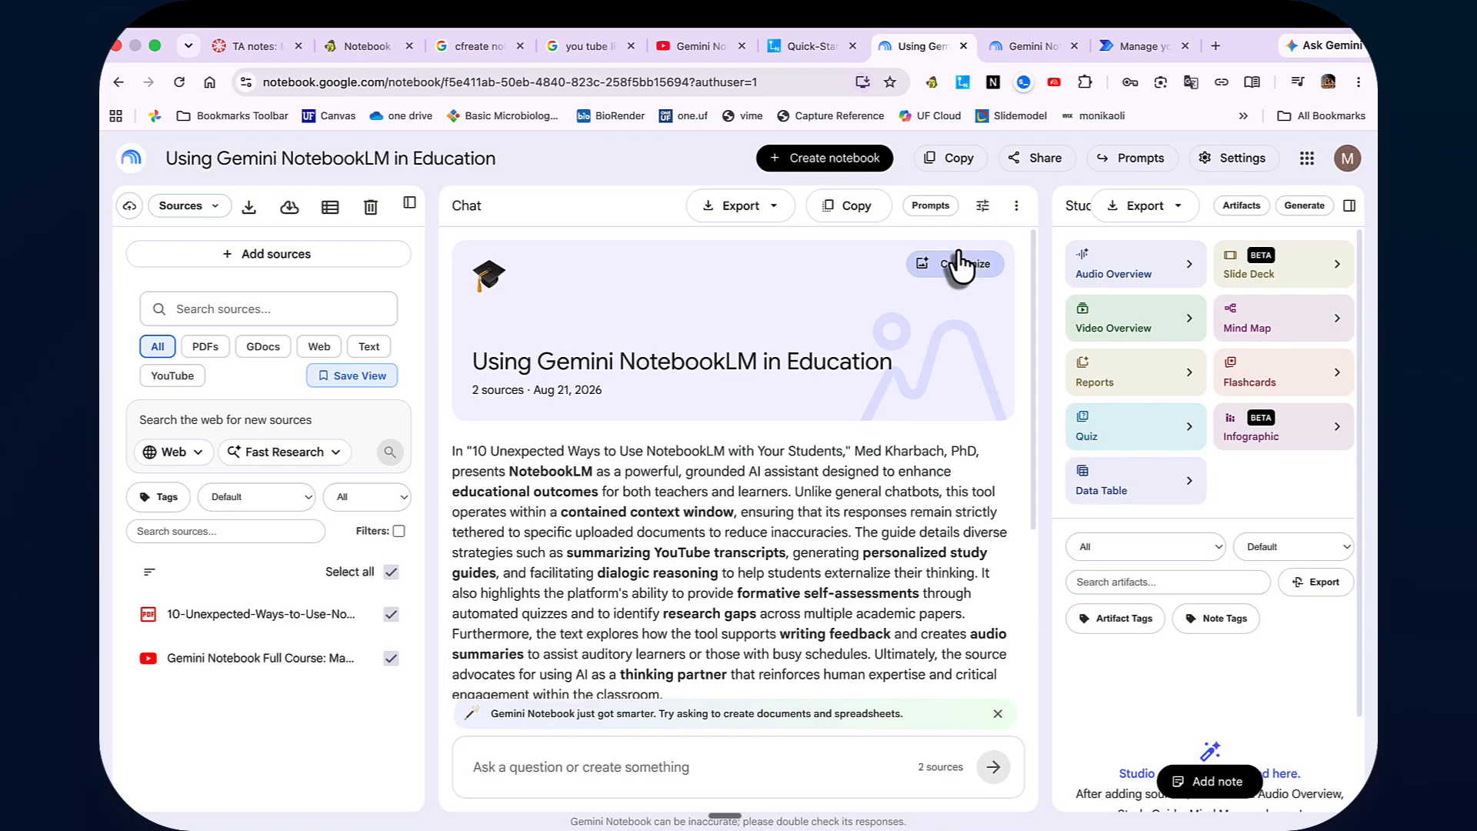
Ask the suggested chat question "How can students use NotebookLM to improve their research papers?"
{"action": "scroll", "coordinate": [736, 529], "scroll_direction": "down", "scroll_amount": 3}
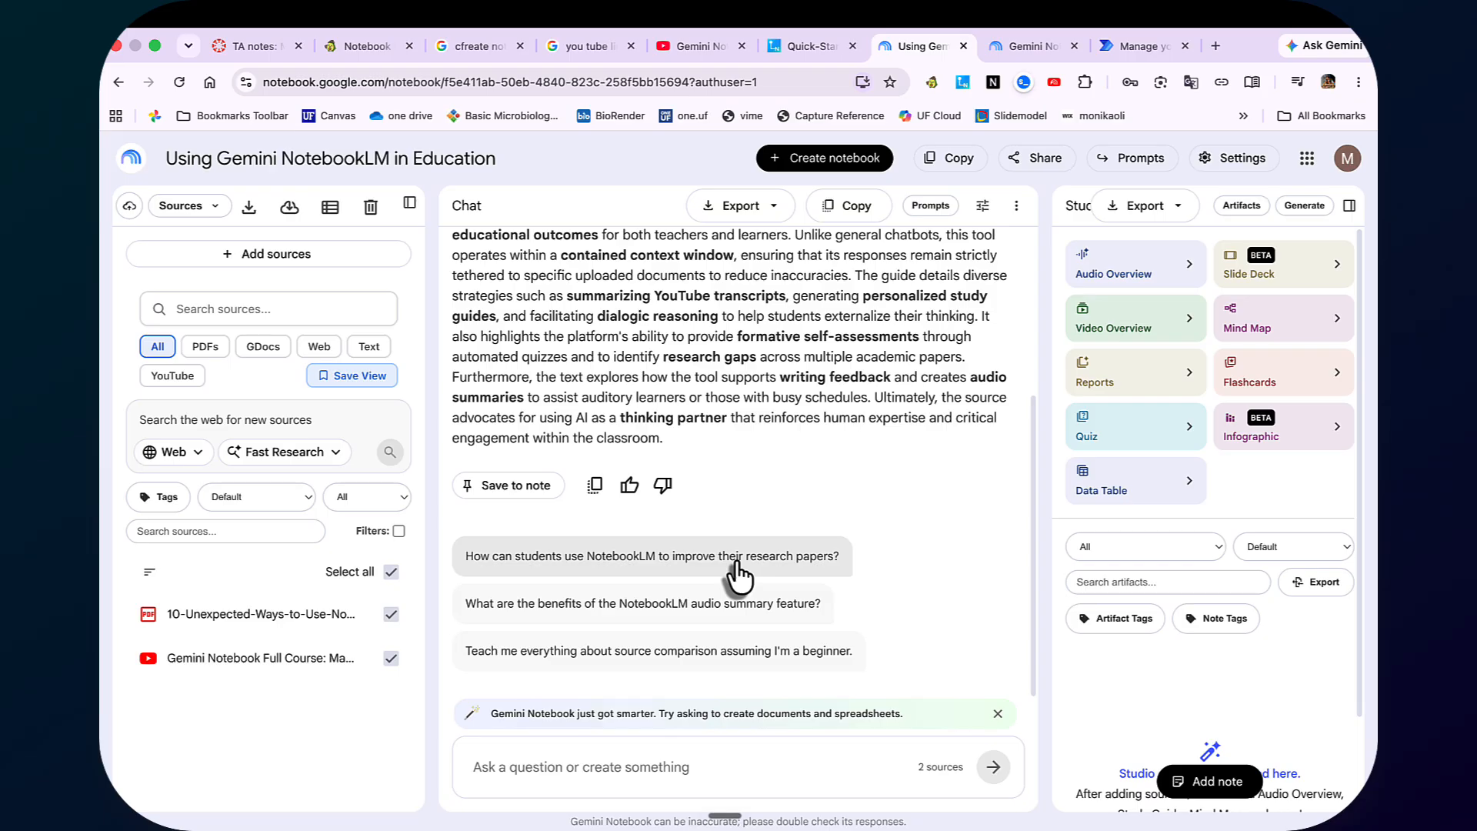
{"action": "left_click", "coordinate": [736, 559]}
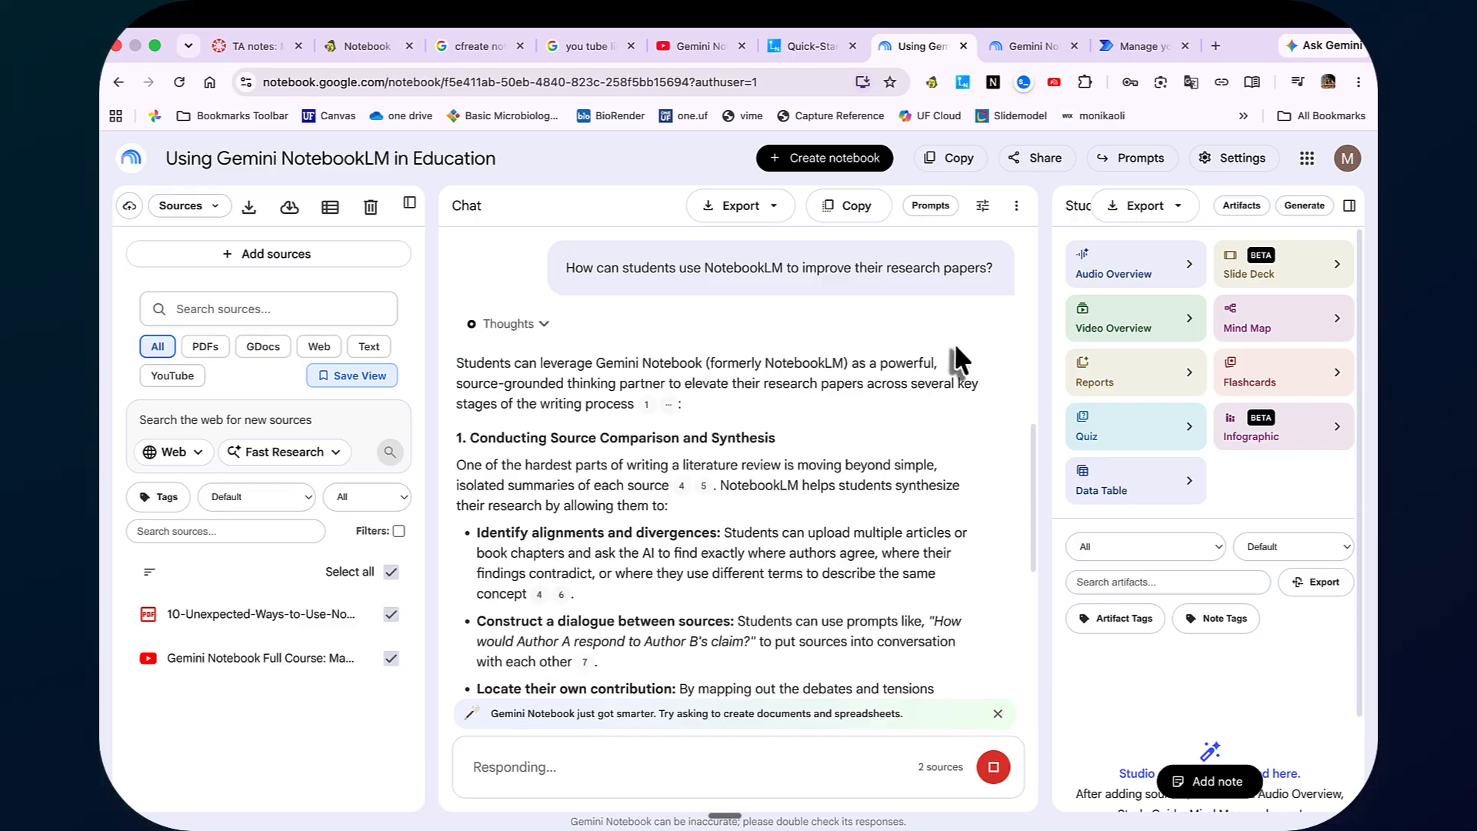
Generate an English Deep Dive audio overview of default length, focused on exciting University of Florida students about using Notebook LM to enhance their learning
{"action": "left_click", "coordinate": [1188, 262]}
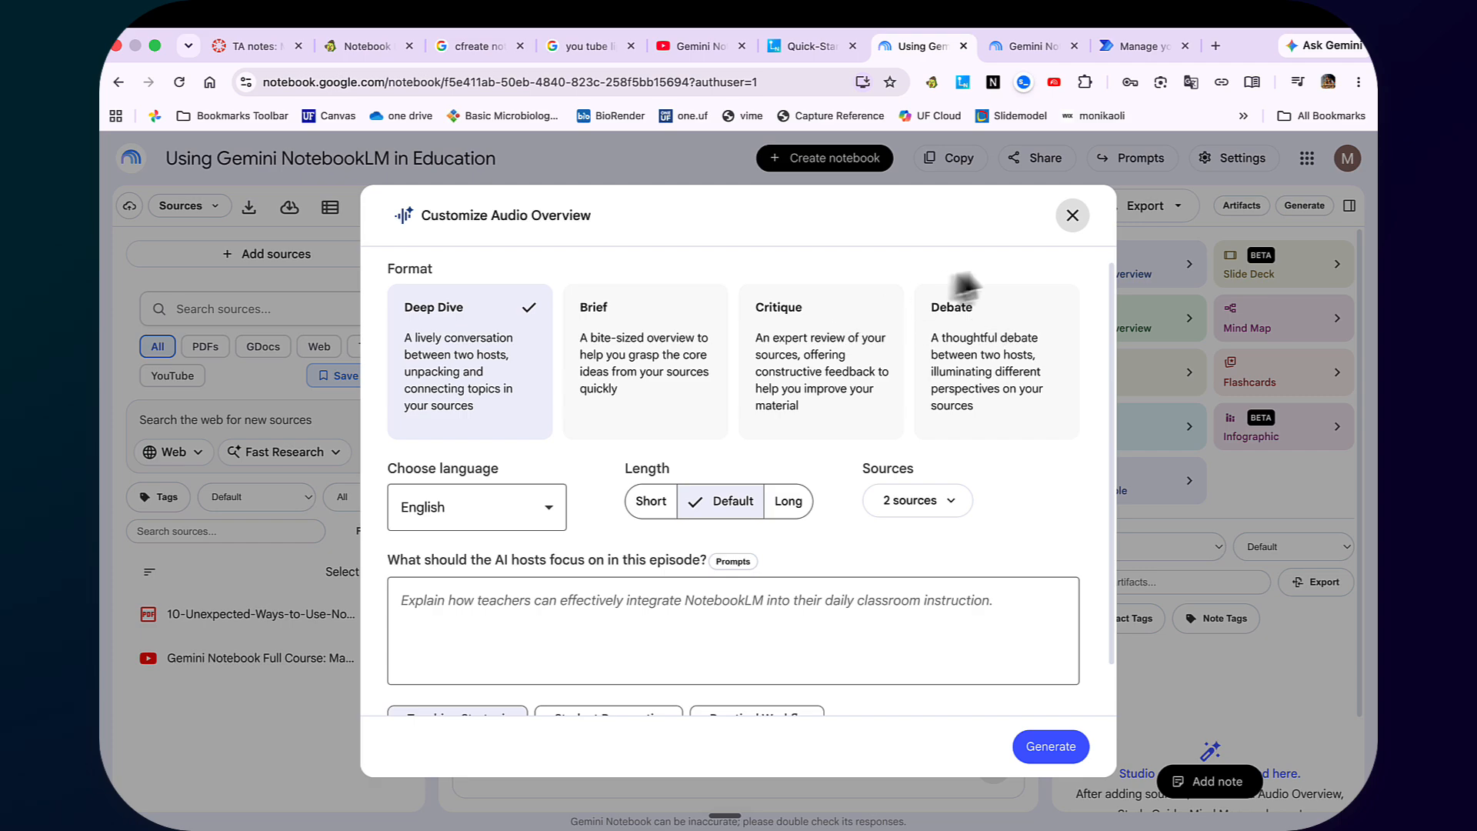
{"action": "left_click", "coordinate": [1072, 217]}
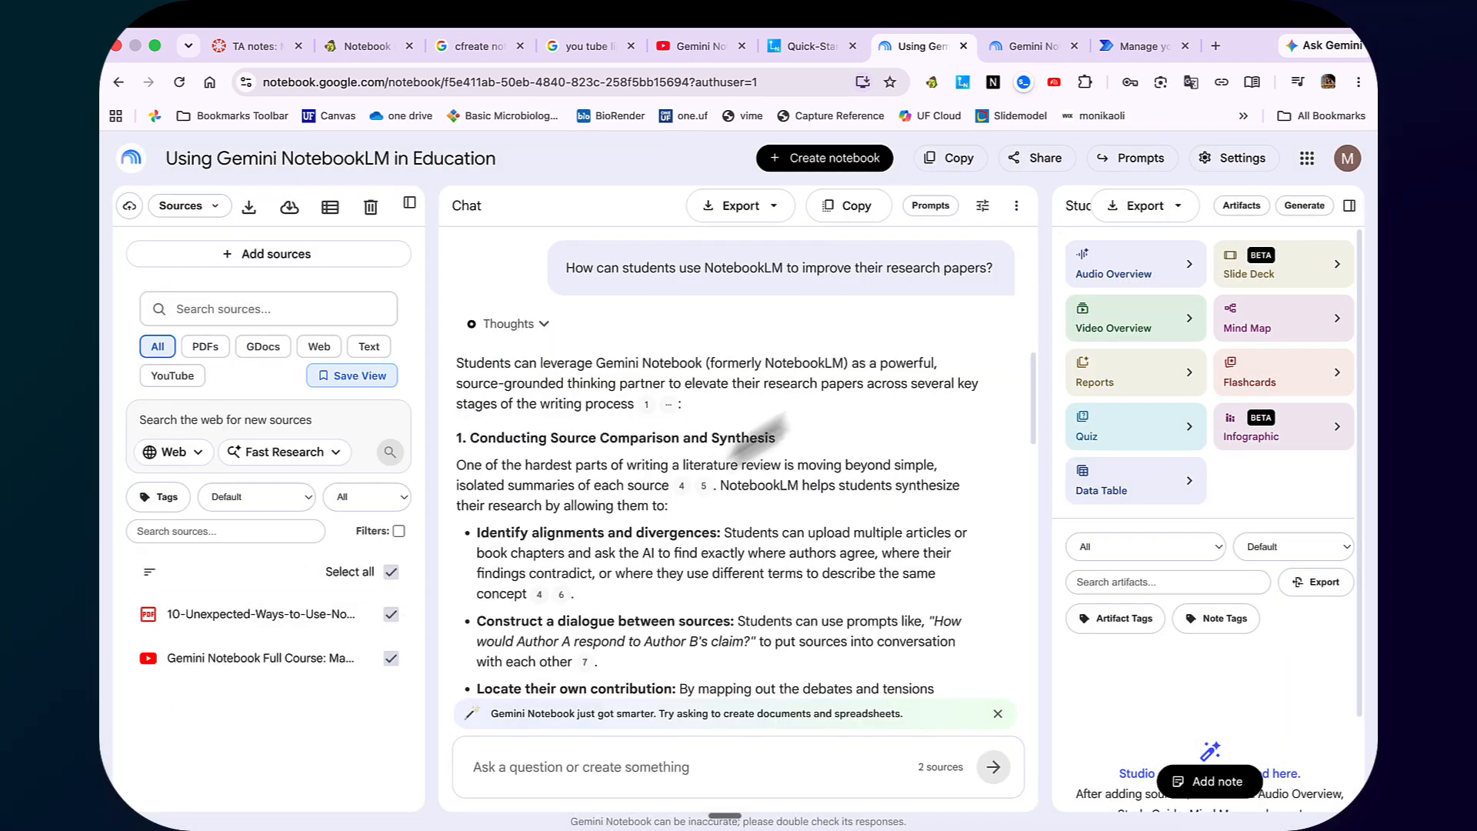
{"action": "left_click", "coordinate": [1188, 269]}
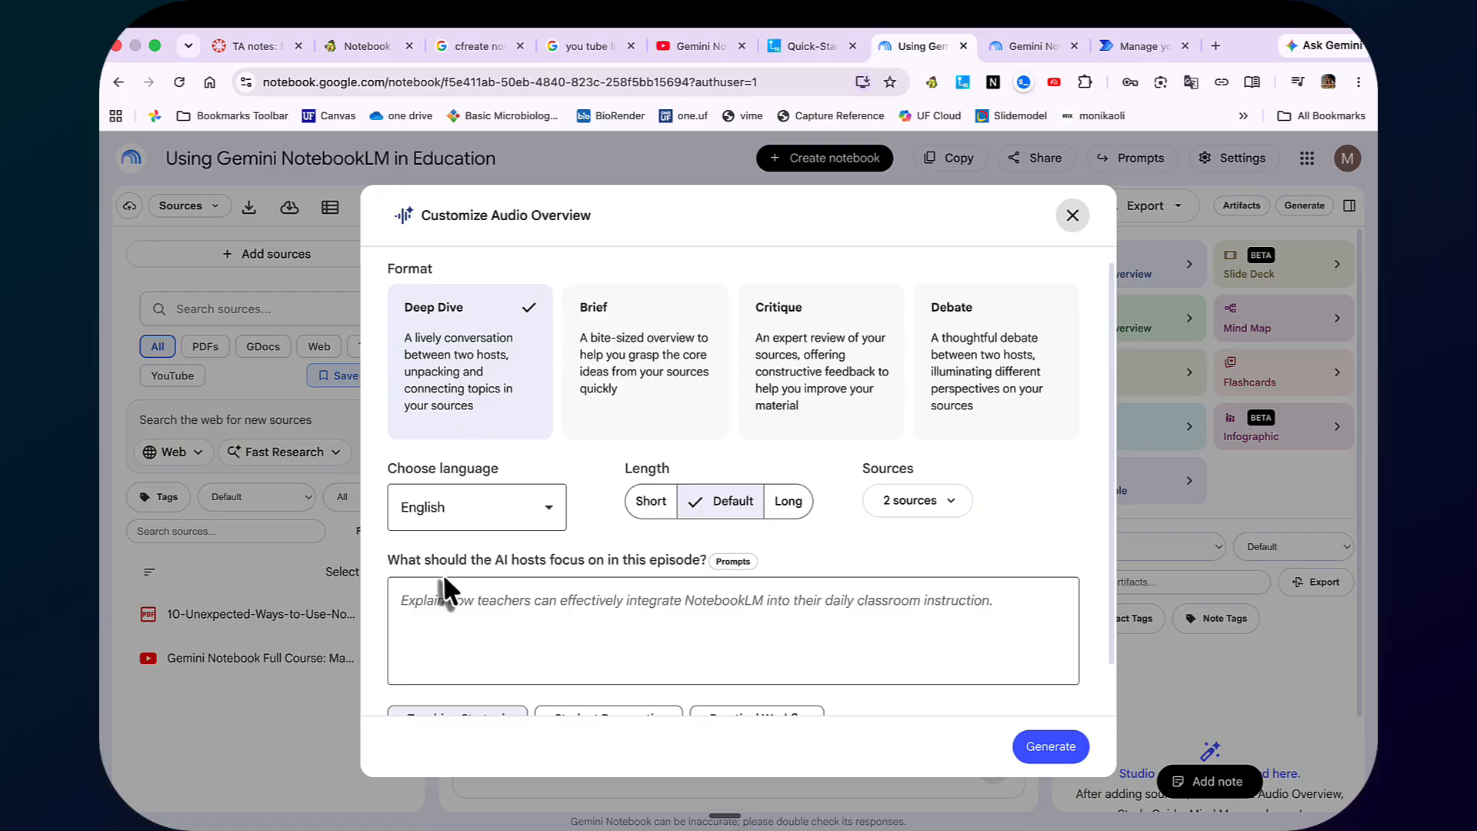
{"action": "left_click", "coordinate": [429, 600]}
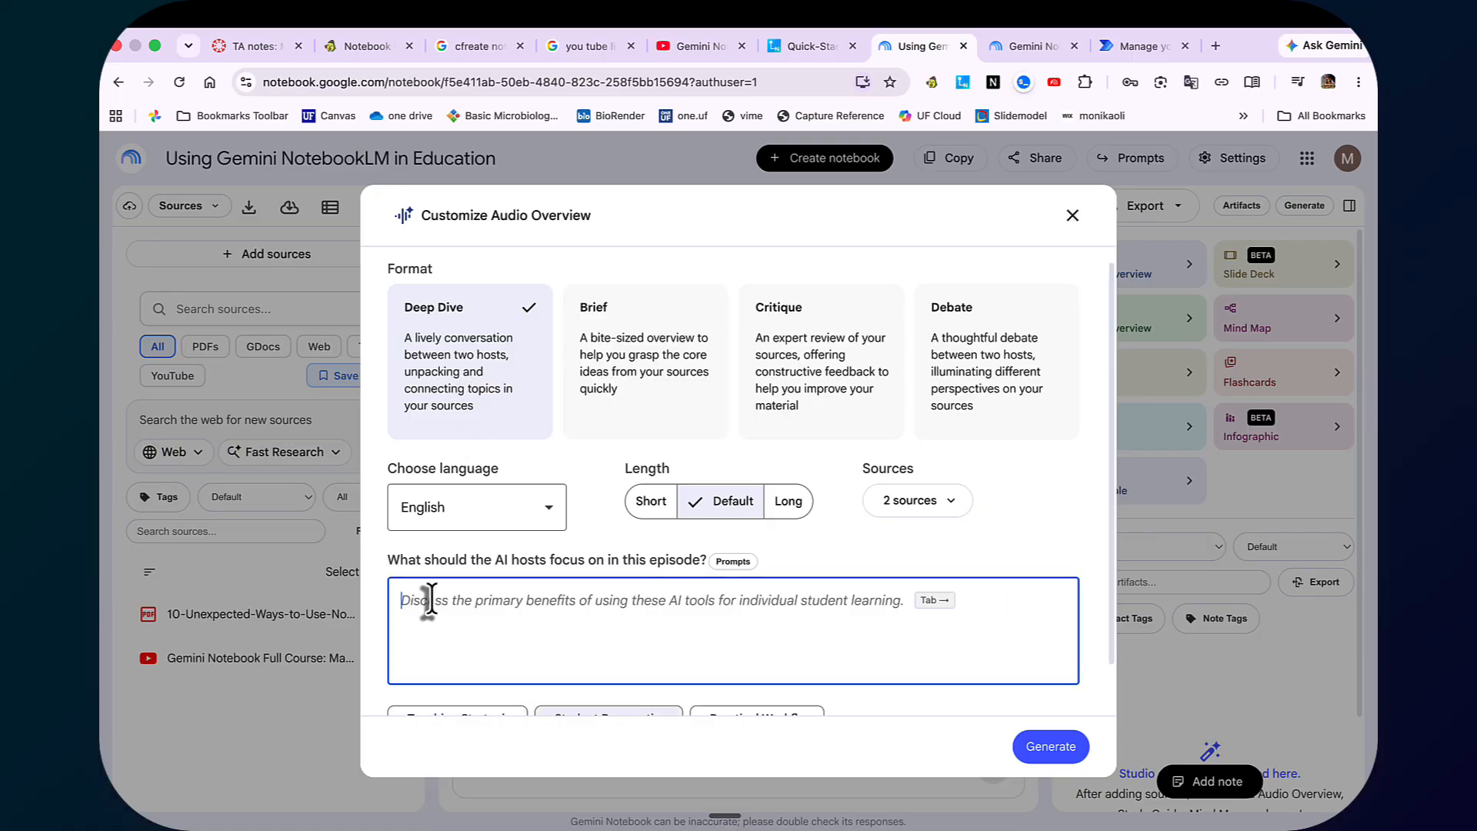
{"action": "key", "text": "fn"}
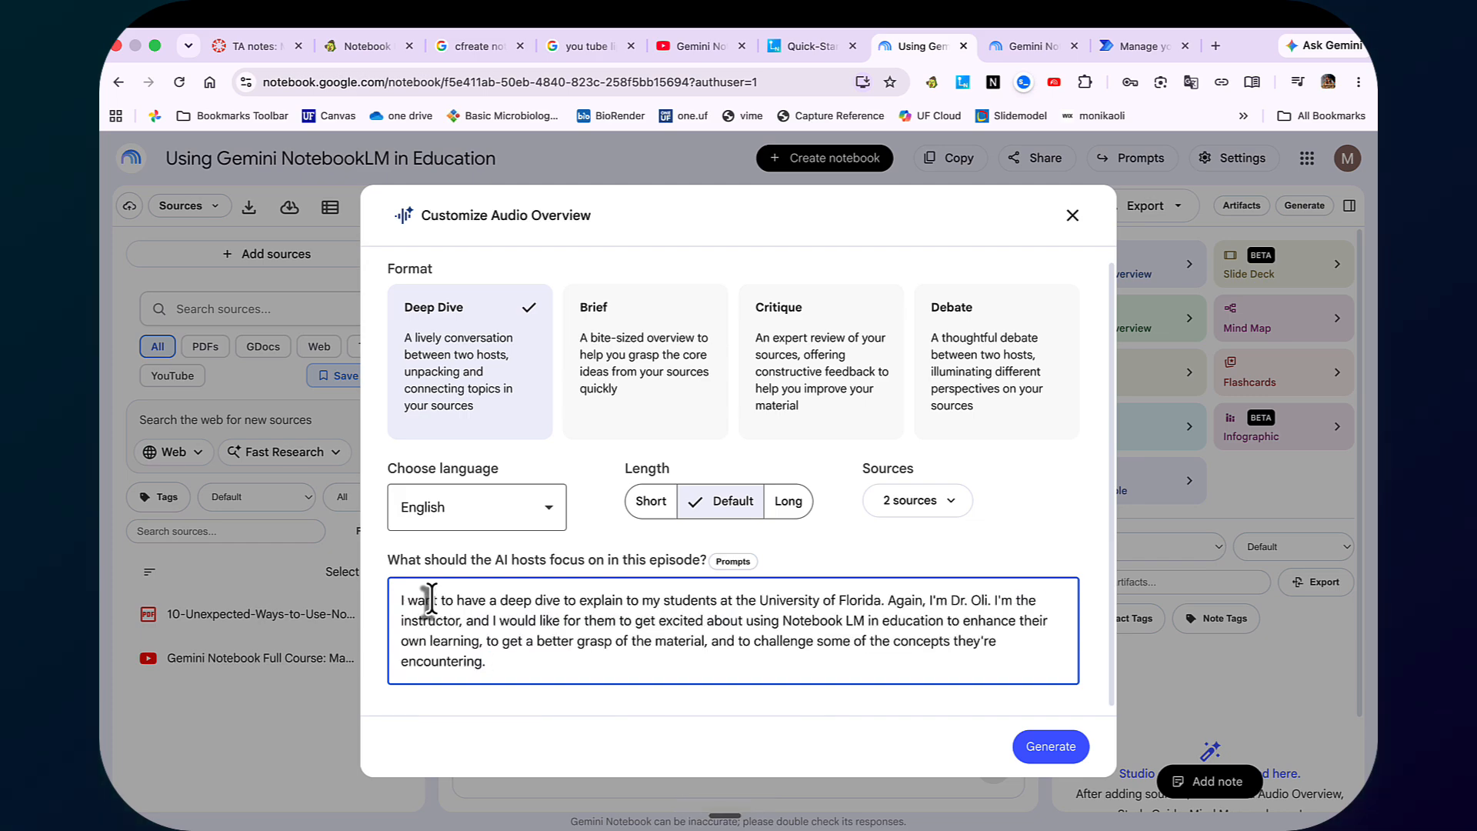
{"action": "left_click", "coordinate": [1043, 754]}
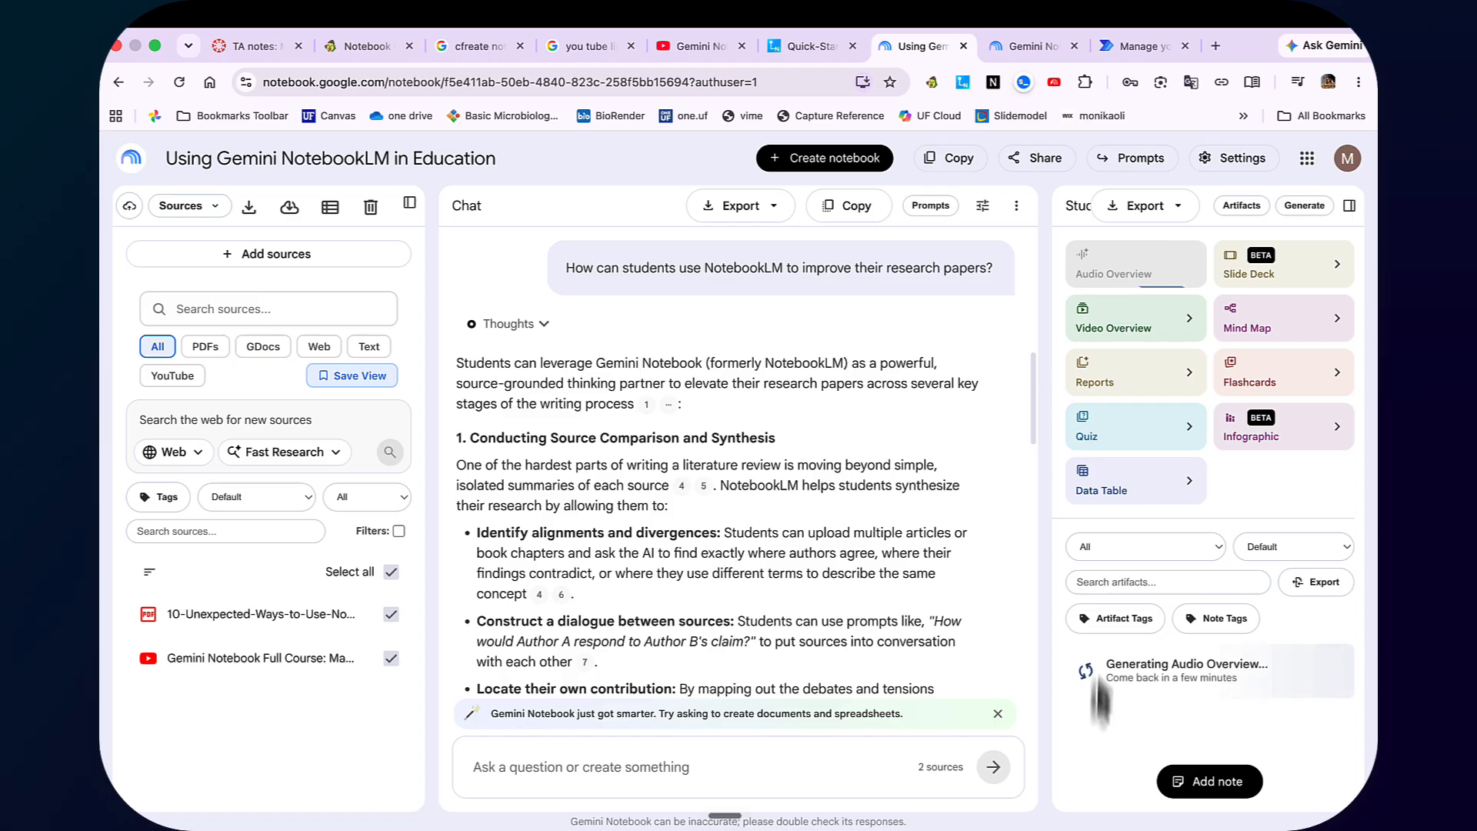
Generate a Short video overview from both sources with the focus set to a custom topic
{"action": "left_click", "coordinate": [1187, 318]}
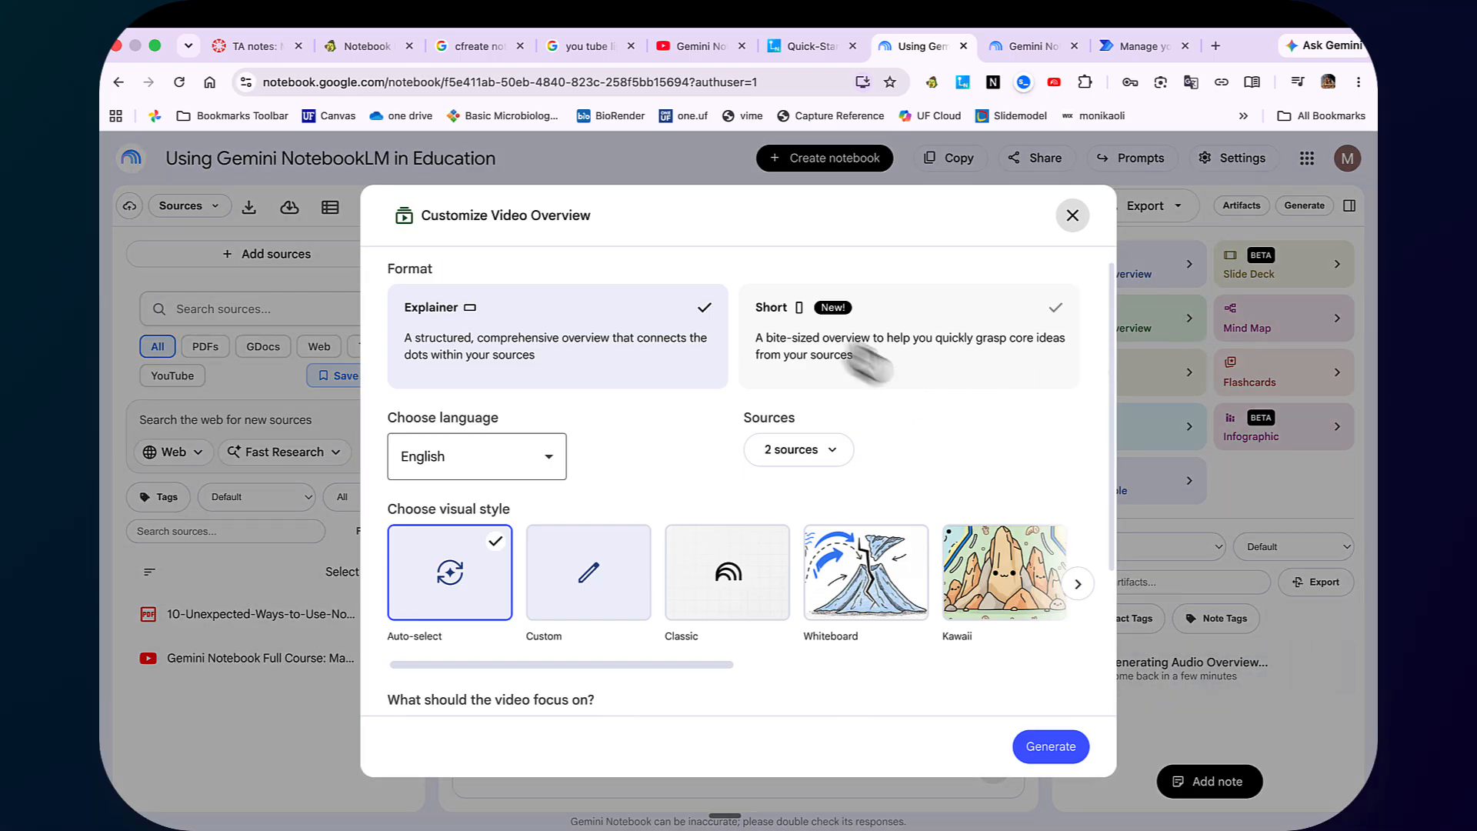
{"action": "left_click", "coordinate": [815, 350]}
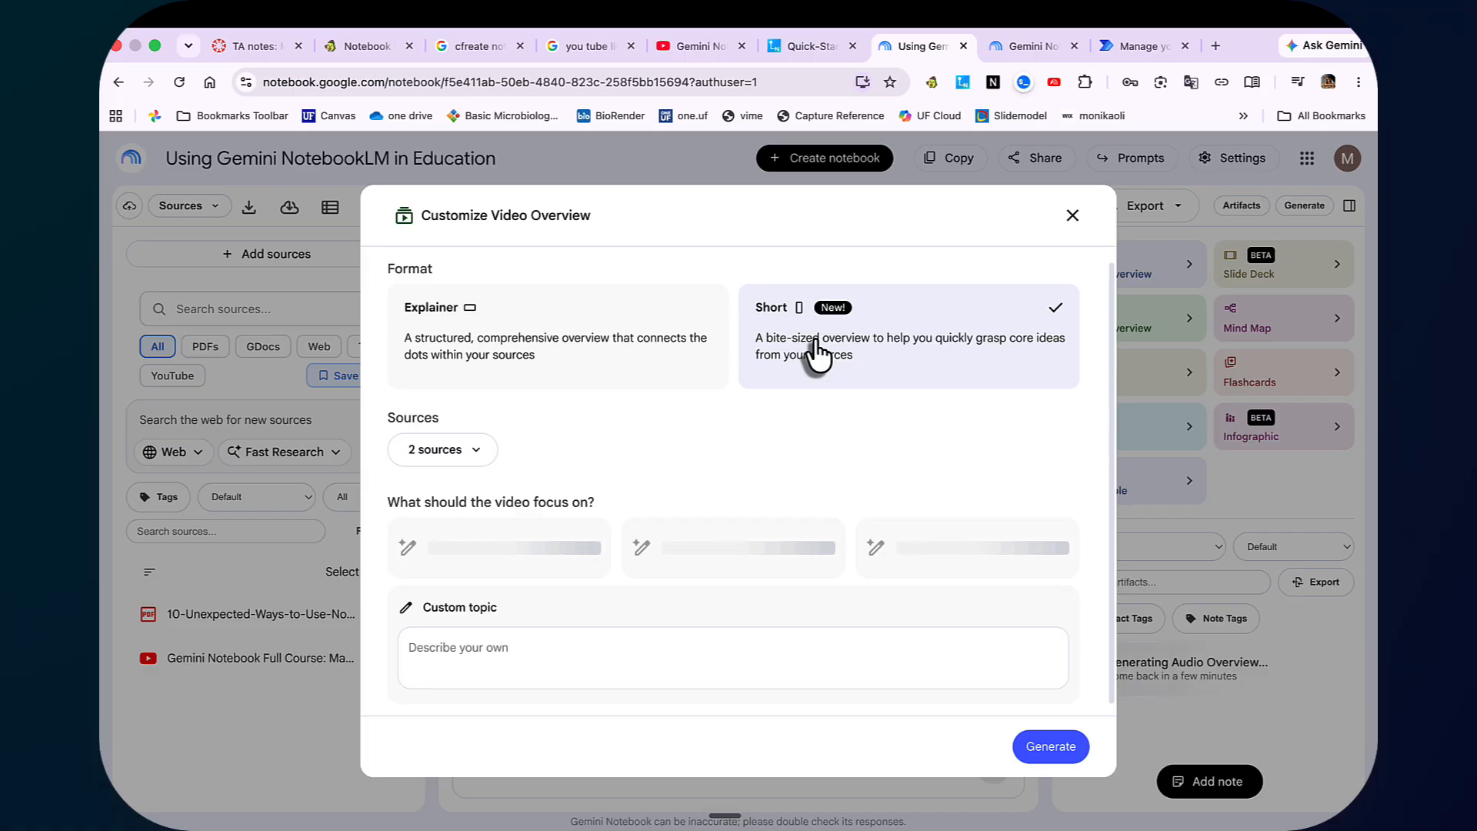
{"action": "left_click", "coordinate": [485, 648]}
{"action": "key", "text": "fn"}
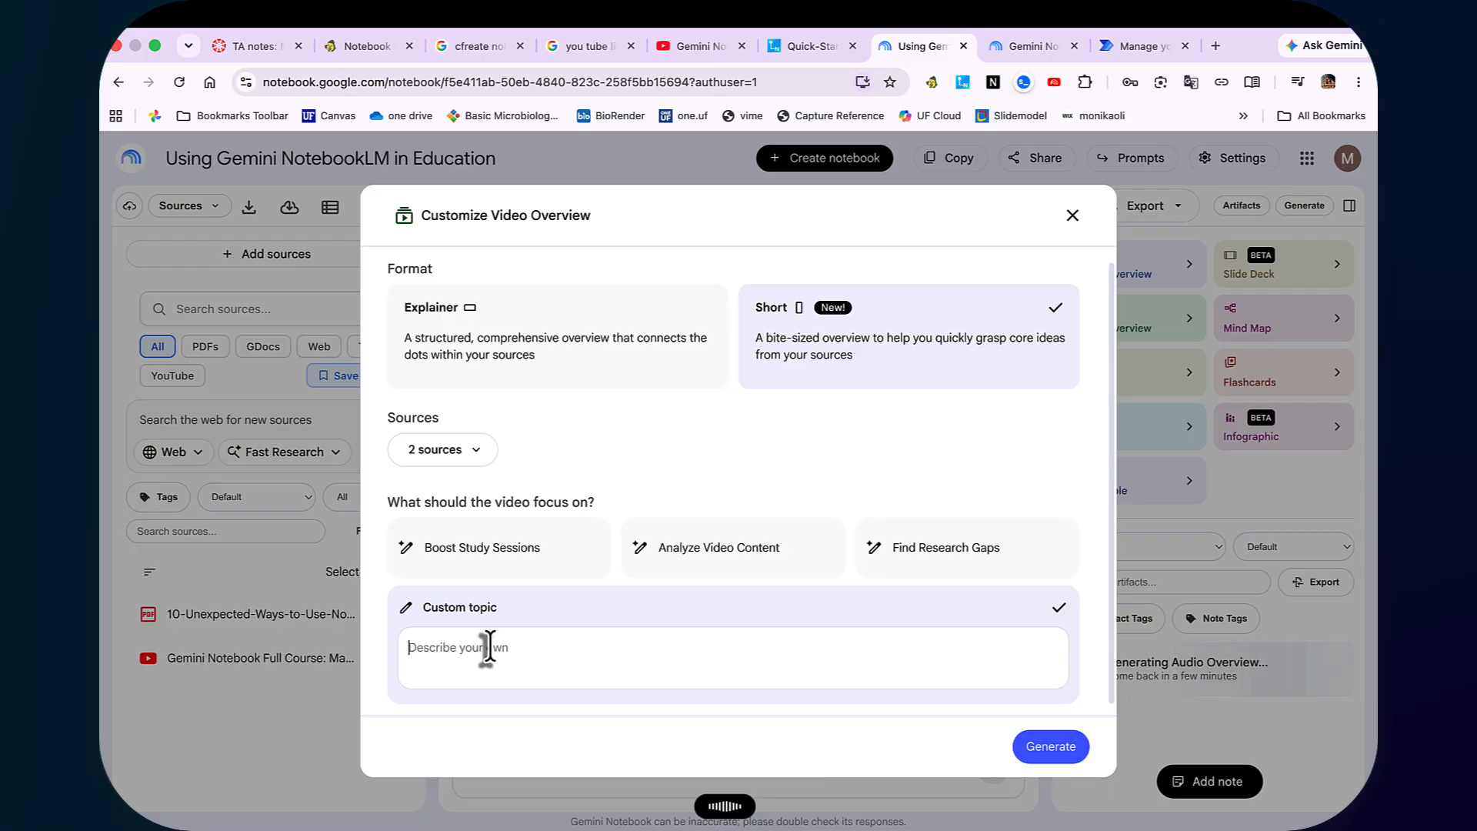
{"action": "key", "text": "fn"}
{"action": "left_click", "coordinate": [1031, 752]}
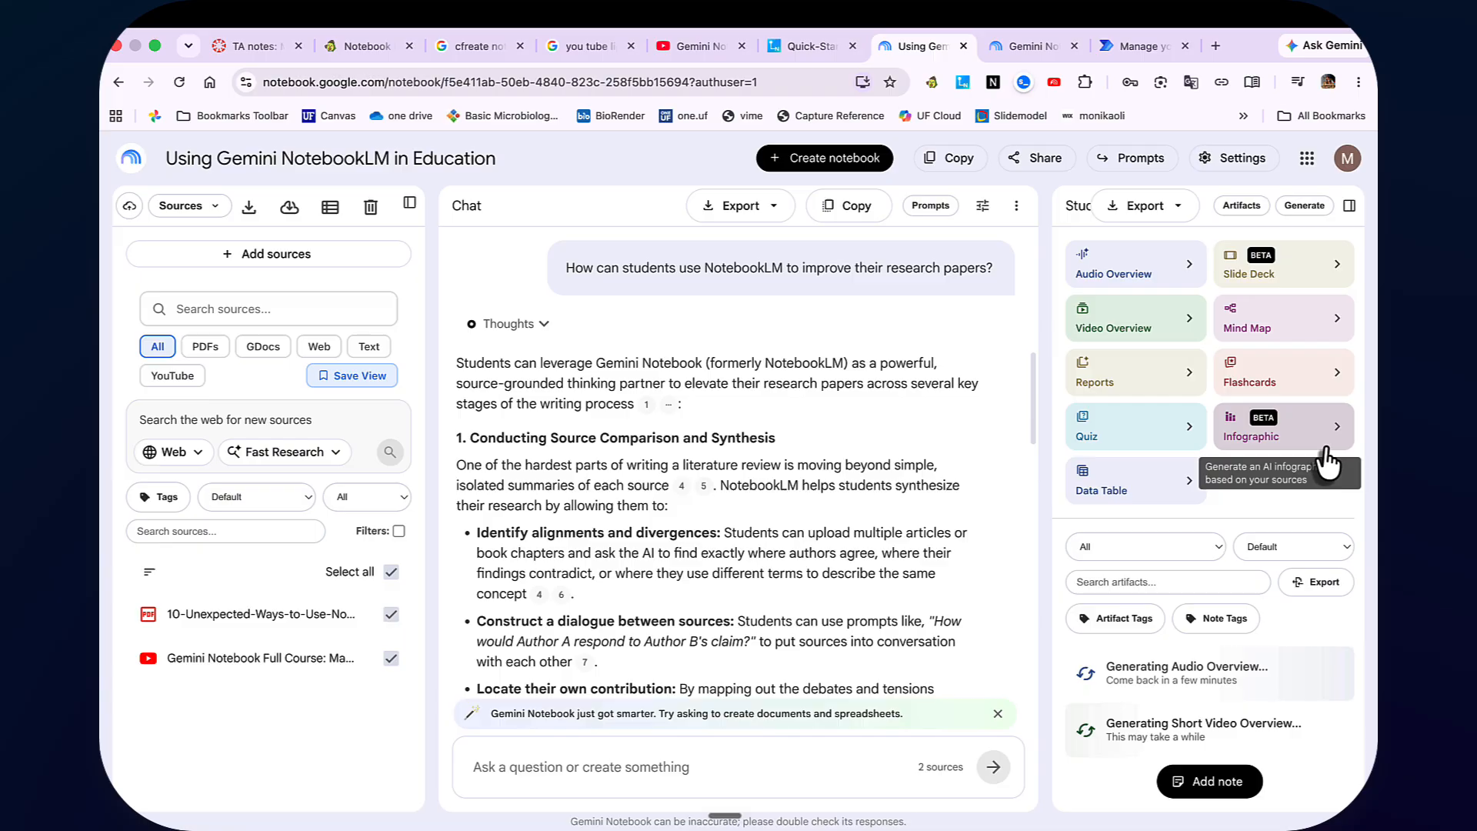
Generate a mind map from both sources without specifying a topic
{"action": "left_click", "coordinate": [1337, 323]}
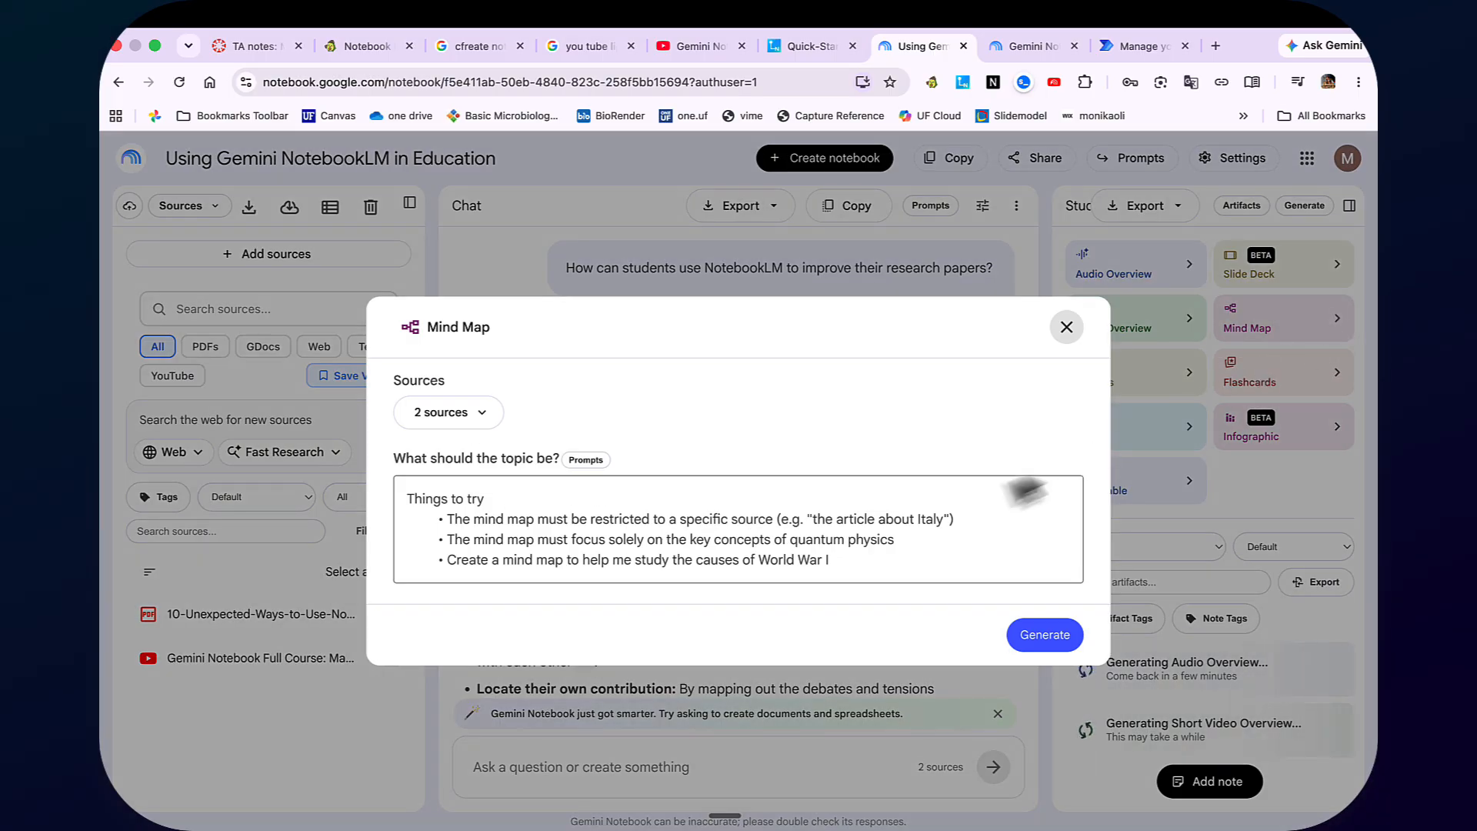
{"action": "left_click", "coordinate": [1031, 640]}
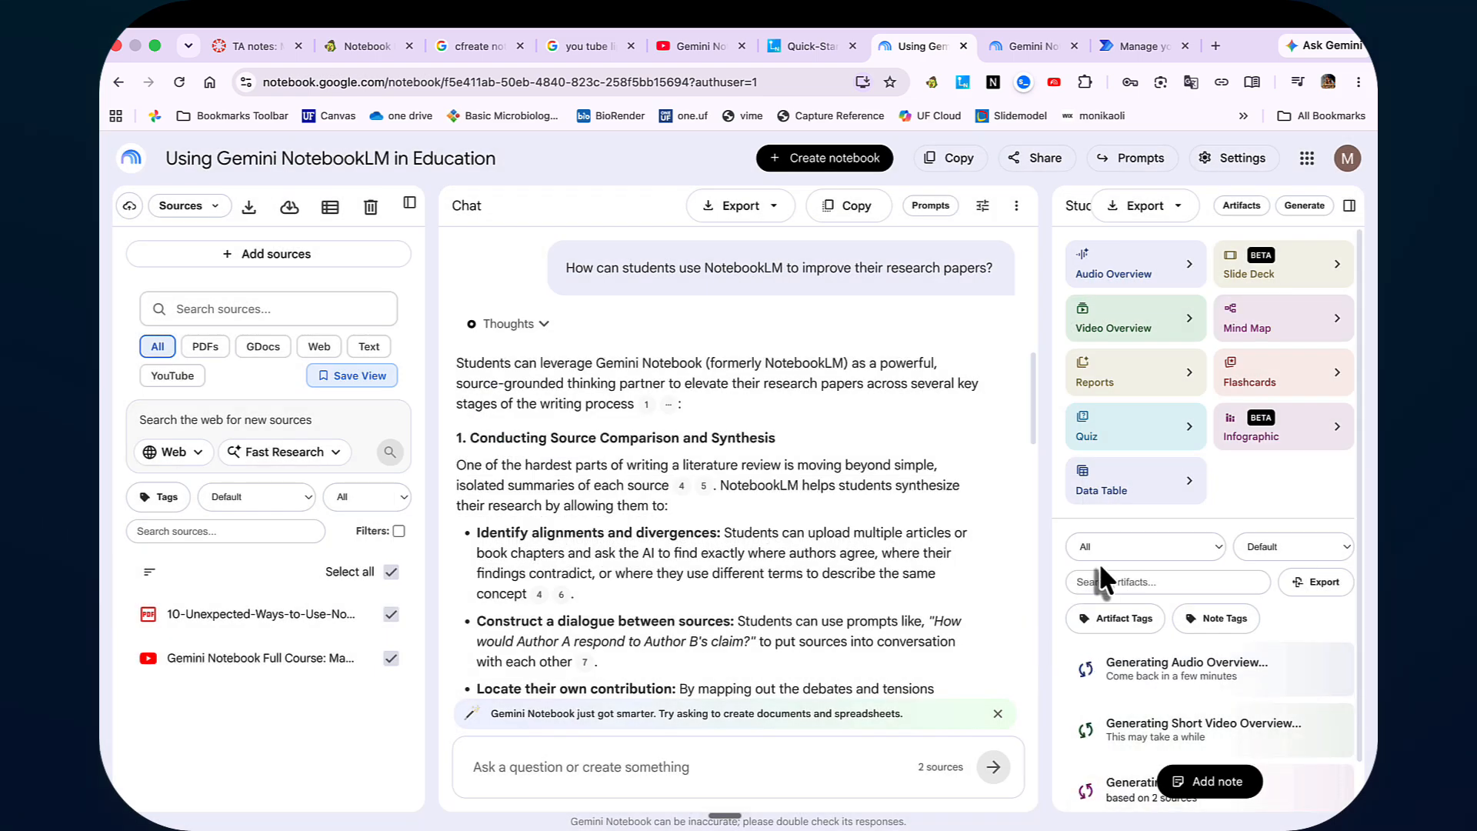
Set up an English landscape infographic with the Sketch Note visual style and the Concise level of detail
{"action": "left_click", "coordinate": [1335, 430]}
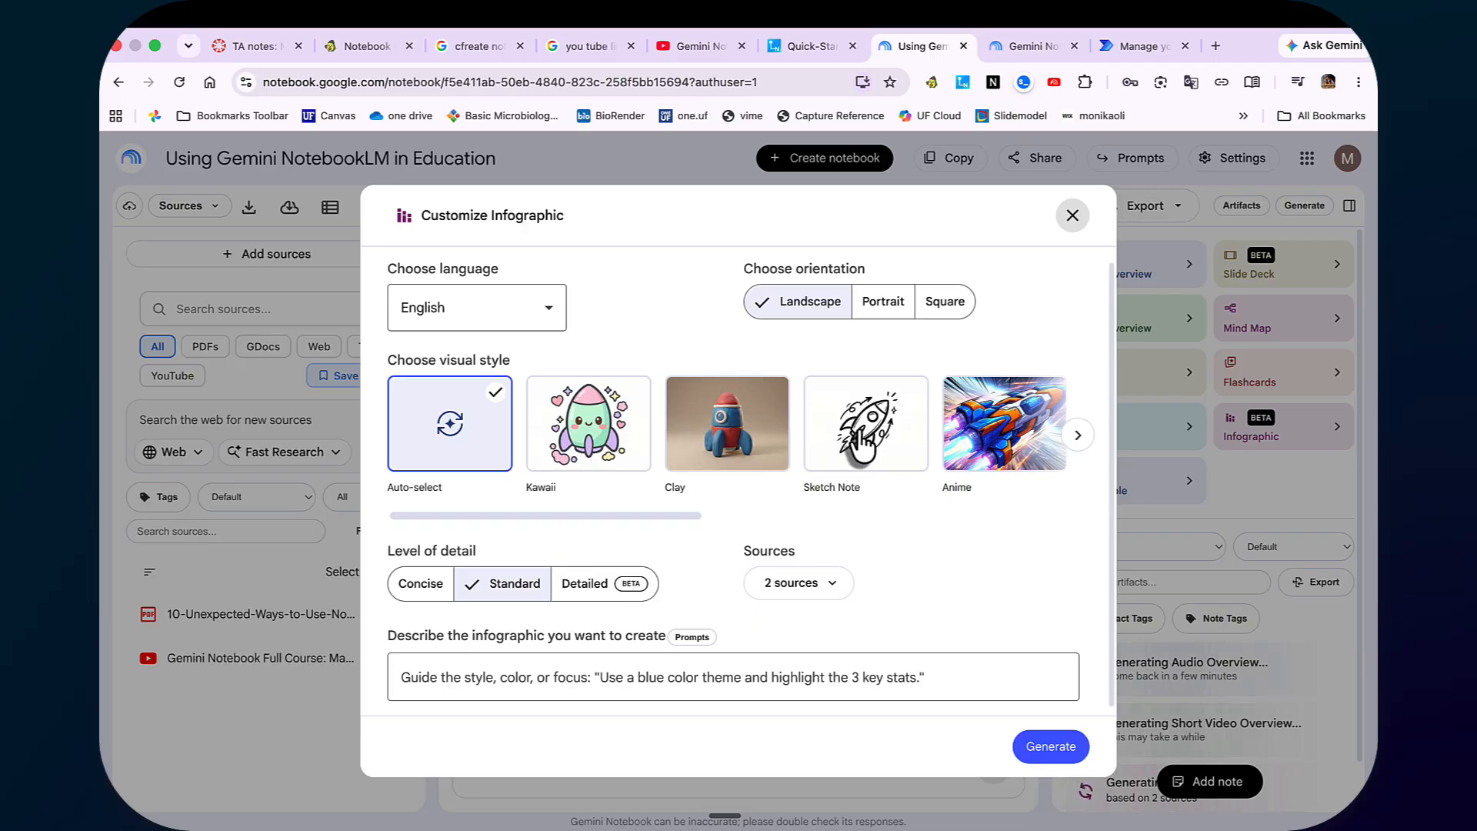
{"action": "left_click", "coordinate": [850, 450]}
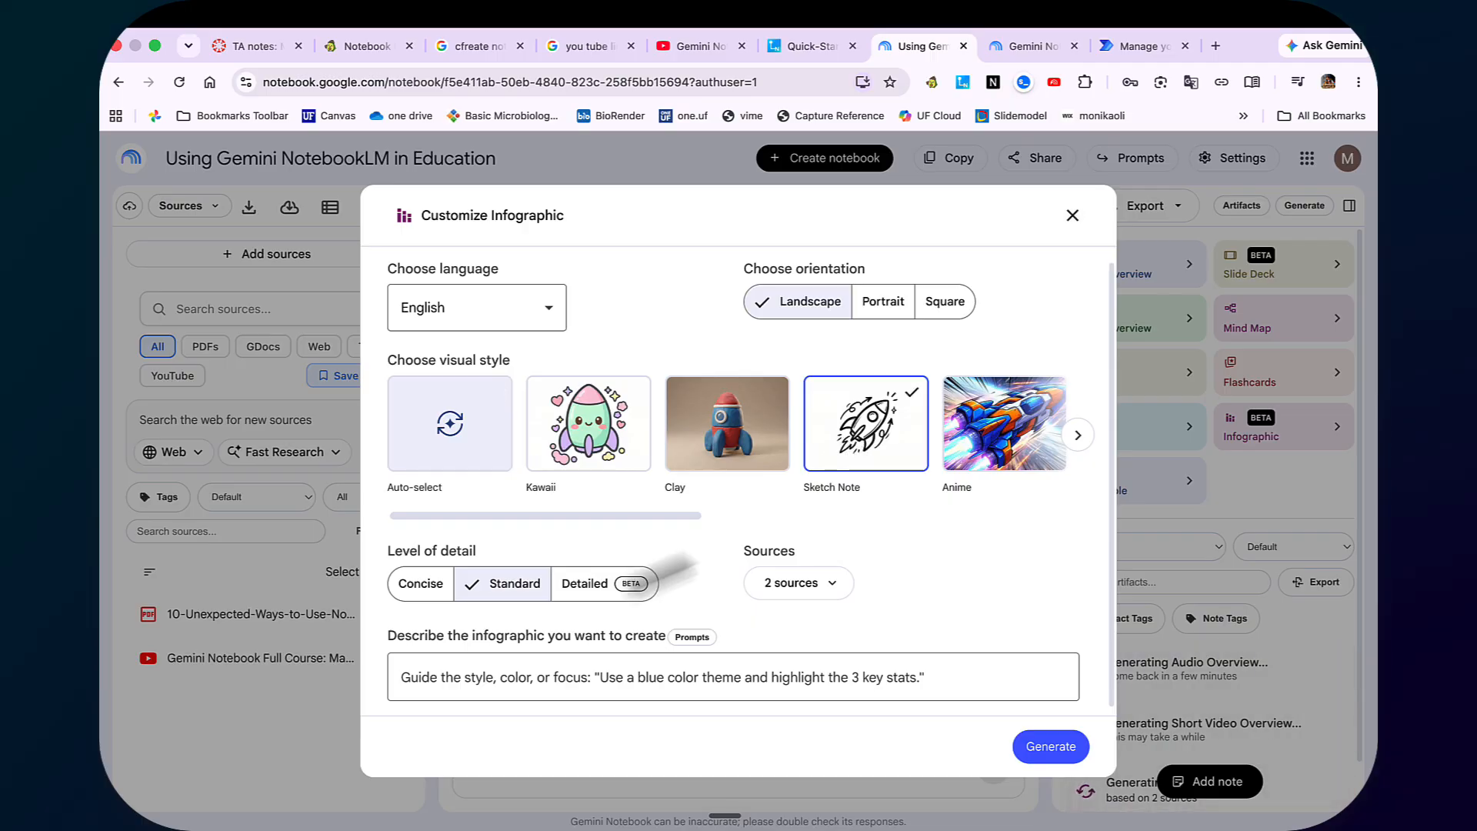
{"action": "left_click", "coordinate": [422, 587]}
Describe the infographic as "Give me the in and outs and the key features of GeminiNotebook." and generate it
{"action": "left_click", "coordinate": [416, 681]}
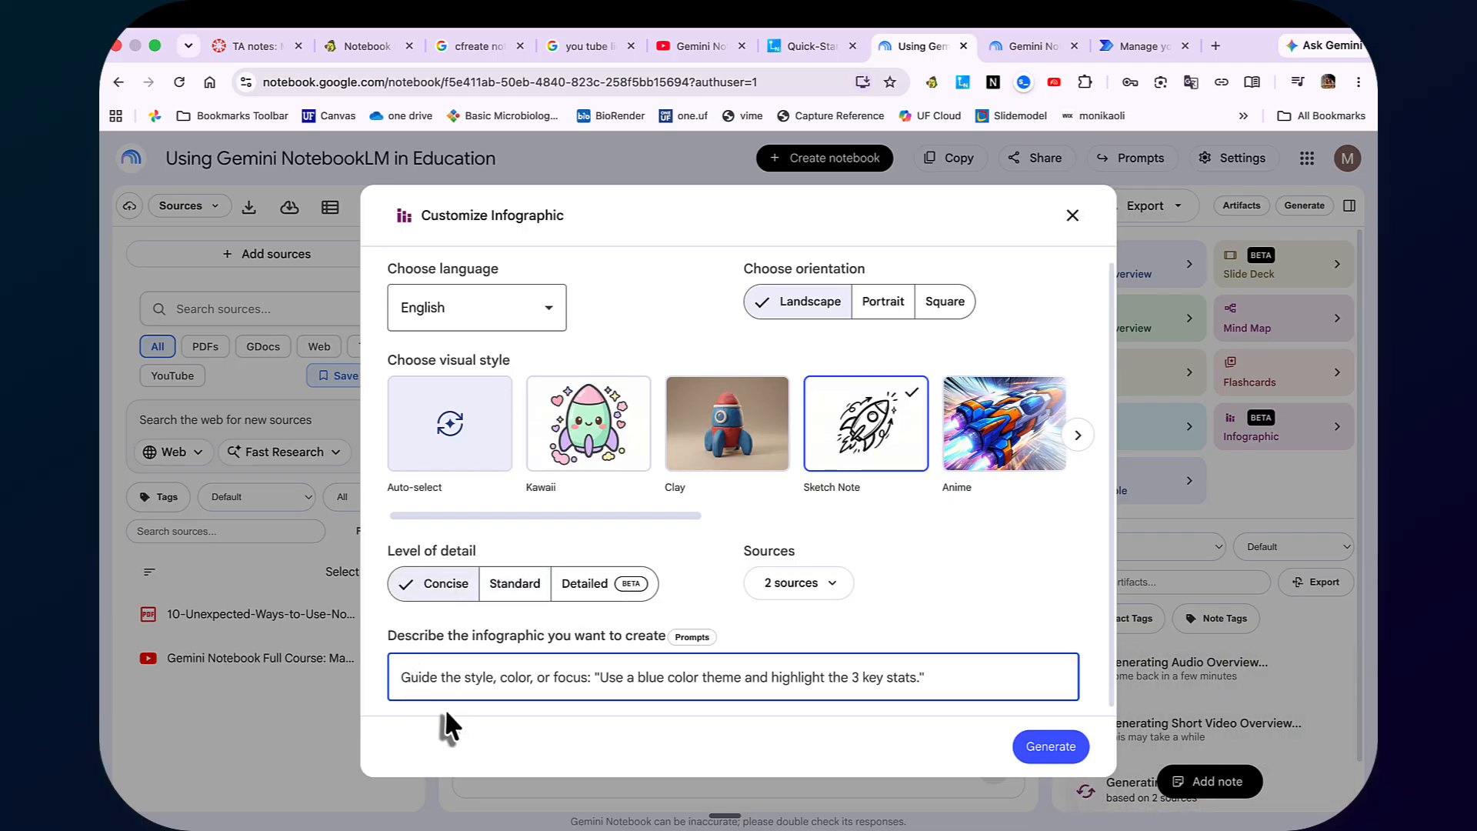
{"action": "key", "text": "fn"}
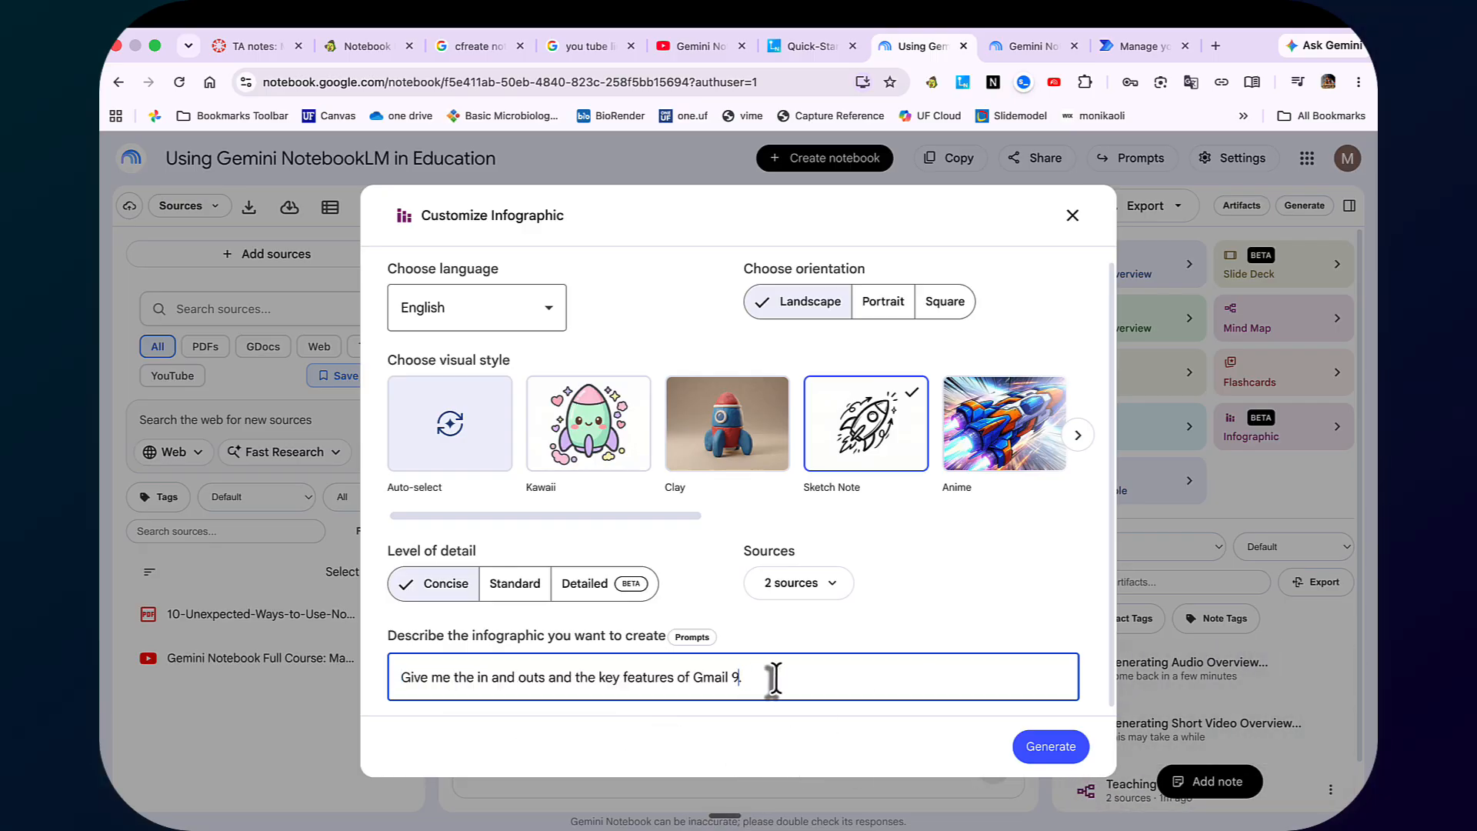
{"action": "key", "text": "BackSpace"}
{"action": "key", "text": "BackSpace"}
{"action": "key", "text": "BackSpace"}
{"action": "key", "text": "BackSpace"}
{"action": "type", "text": "e"}
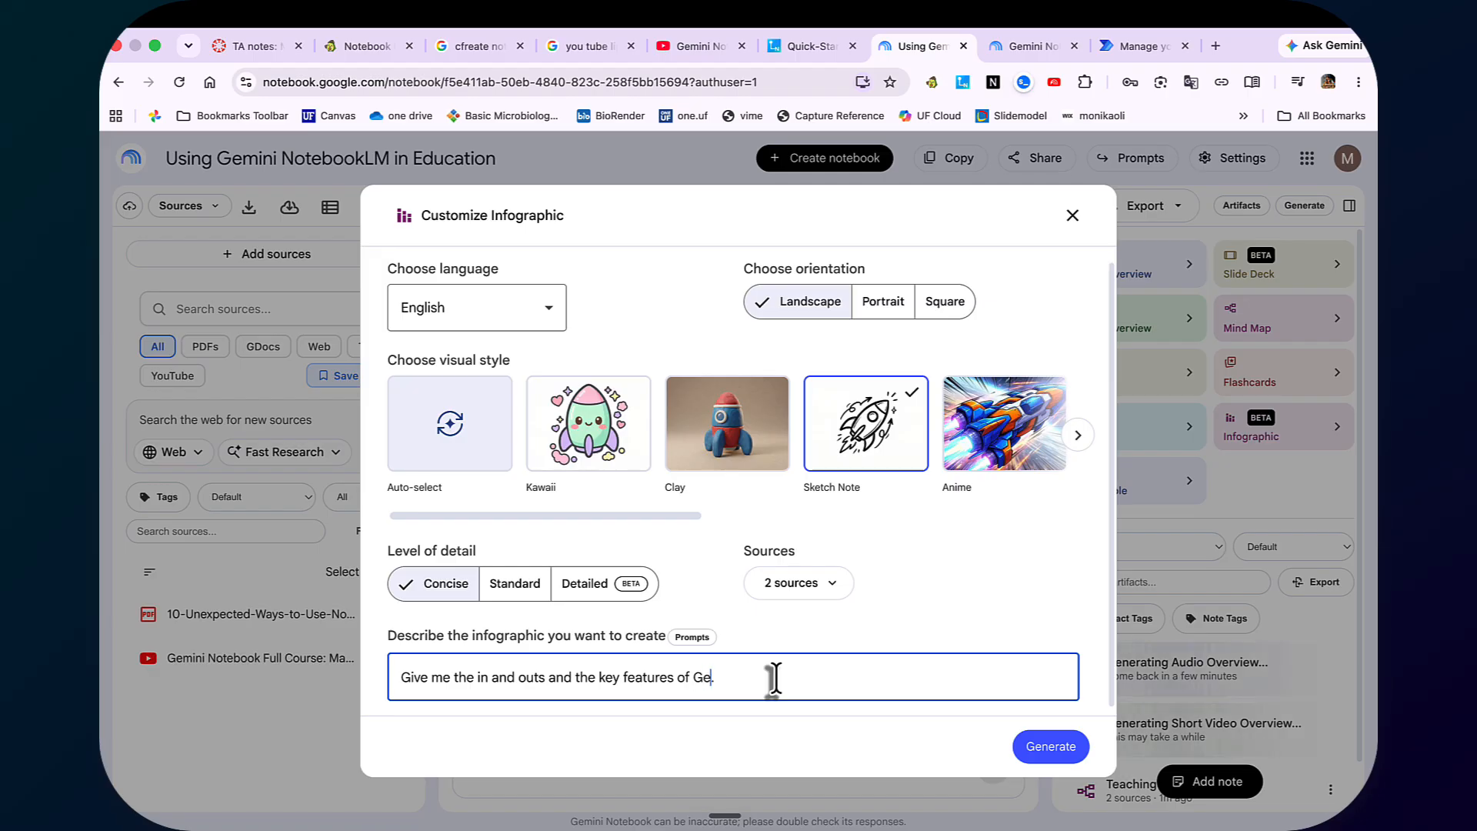
{"action": "type", "text": "miniNotebook."}
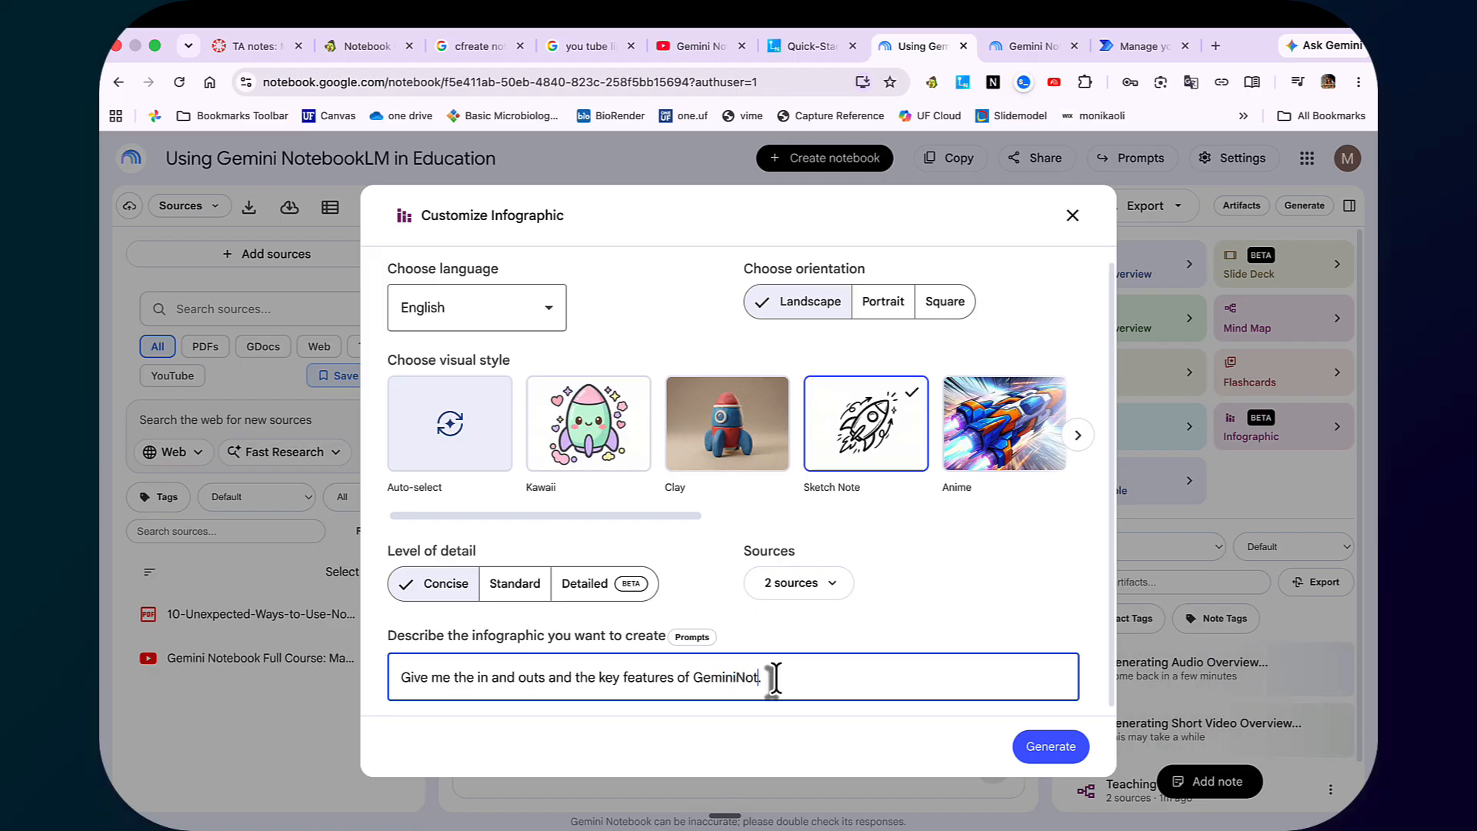
{"action": "left_click", "coordinate": [1048, 748]}
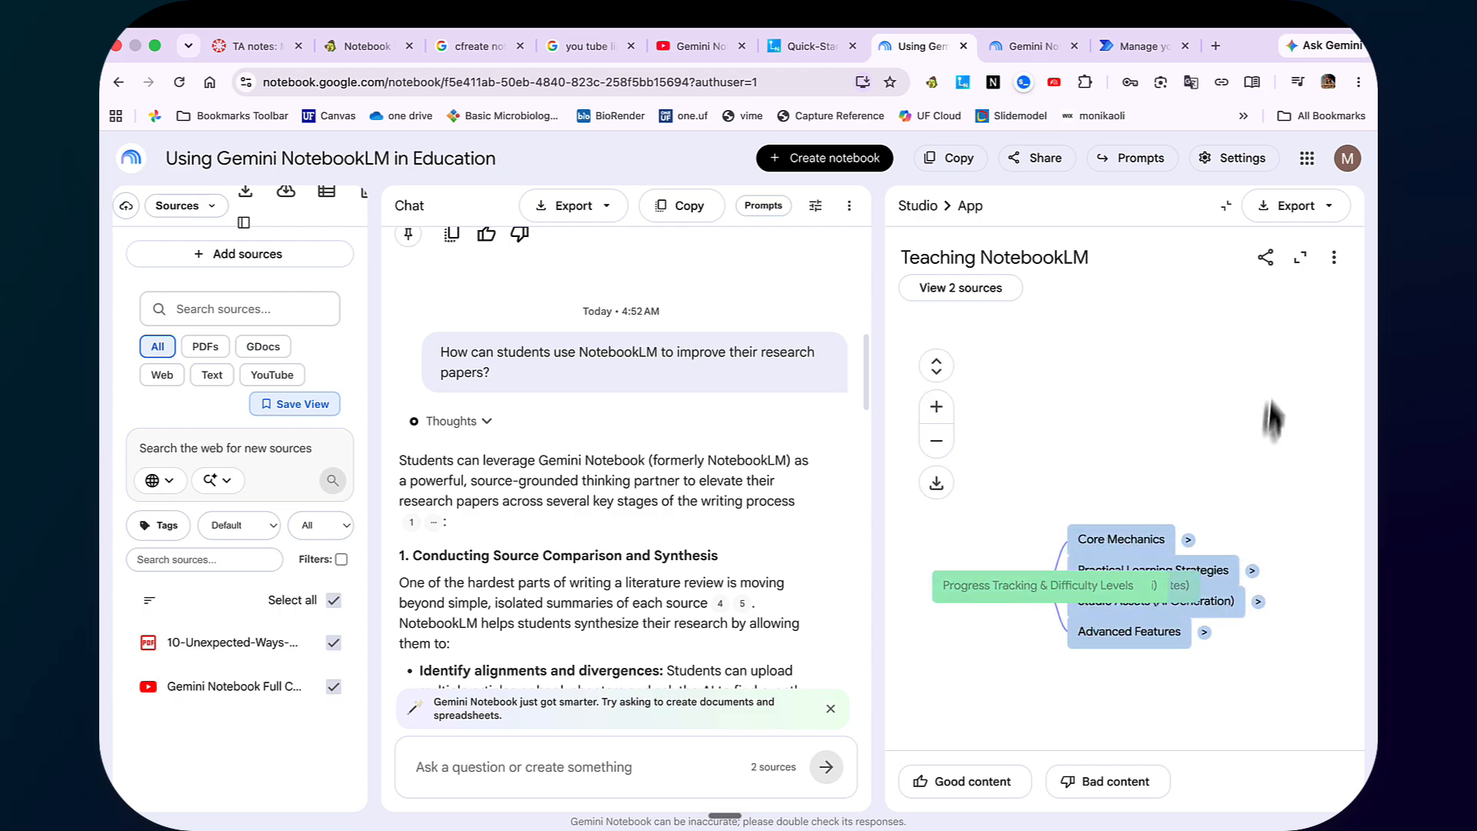
View the mind map enlarged and expand its Core Mechanics, Practical Learning Strategies and Content Comprehension branches
{"action": "left_click", "coordinate": [1301, 259]}
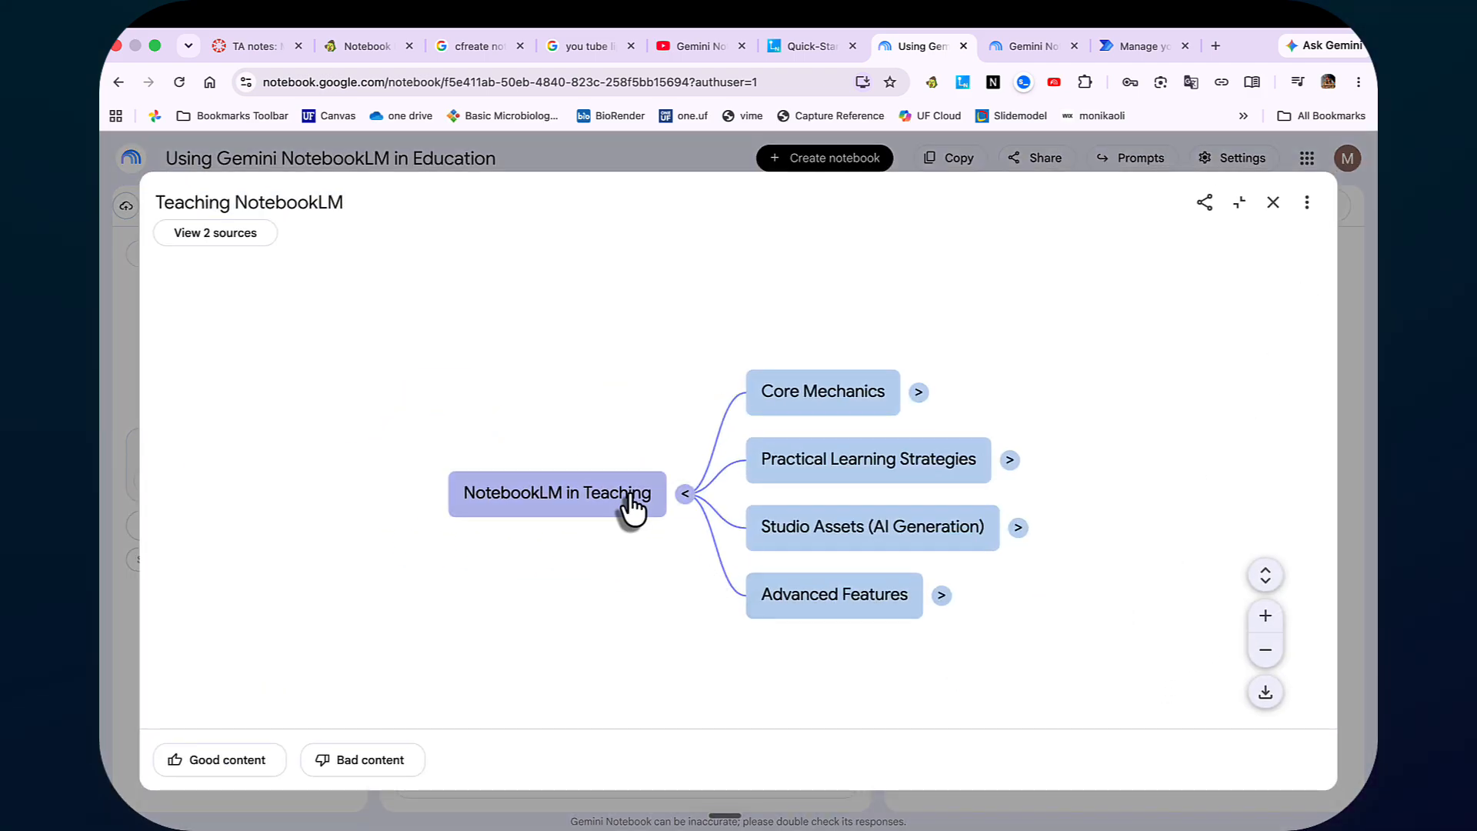
{"action": "left_click", "coordinate": [918, 392]}
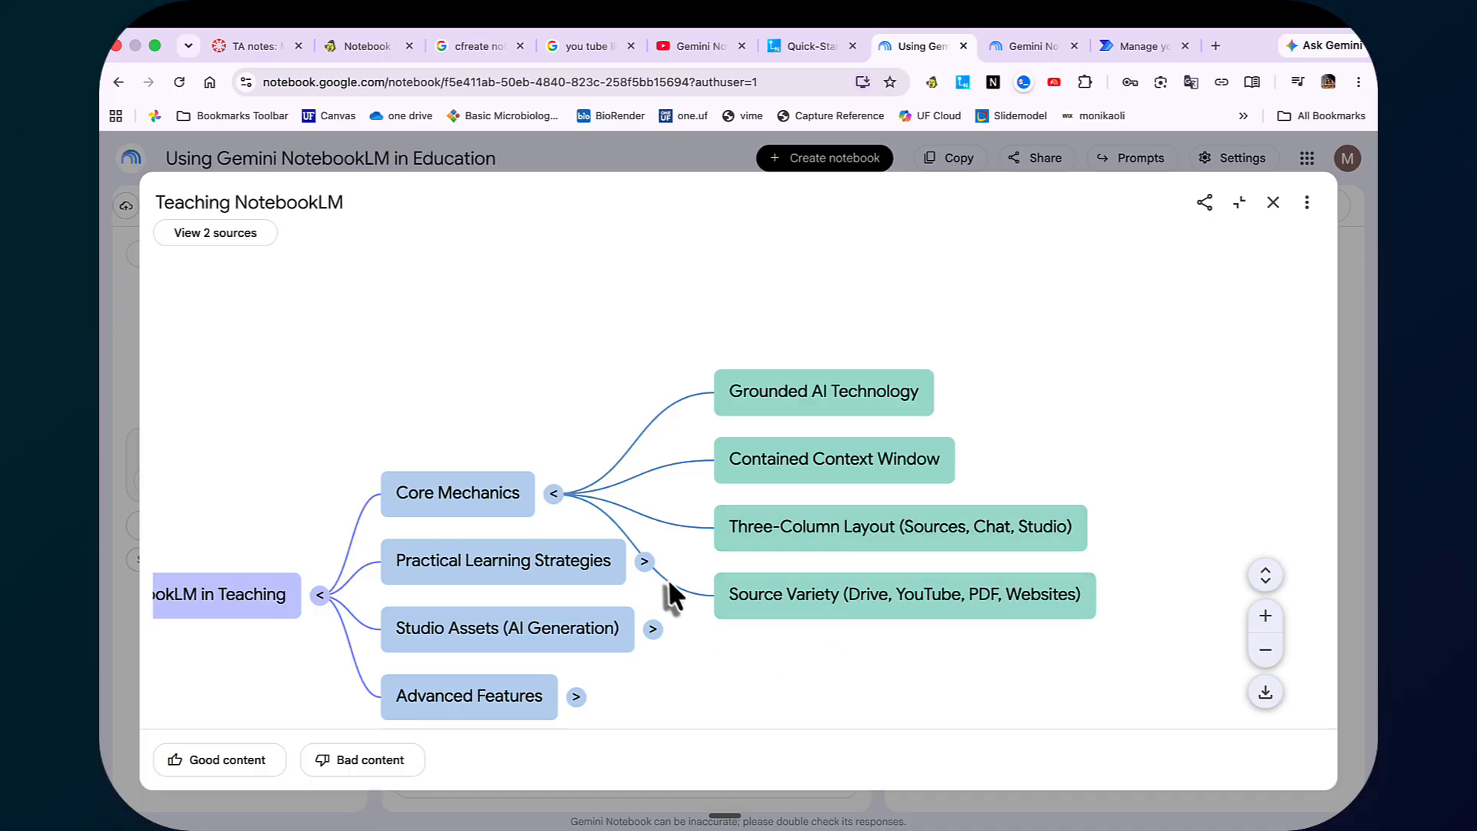
{"action": "left_click", "coordinate": [646, 563]}
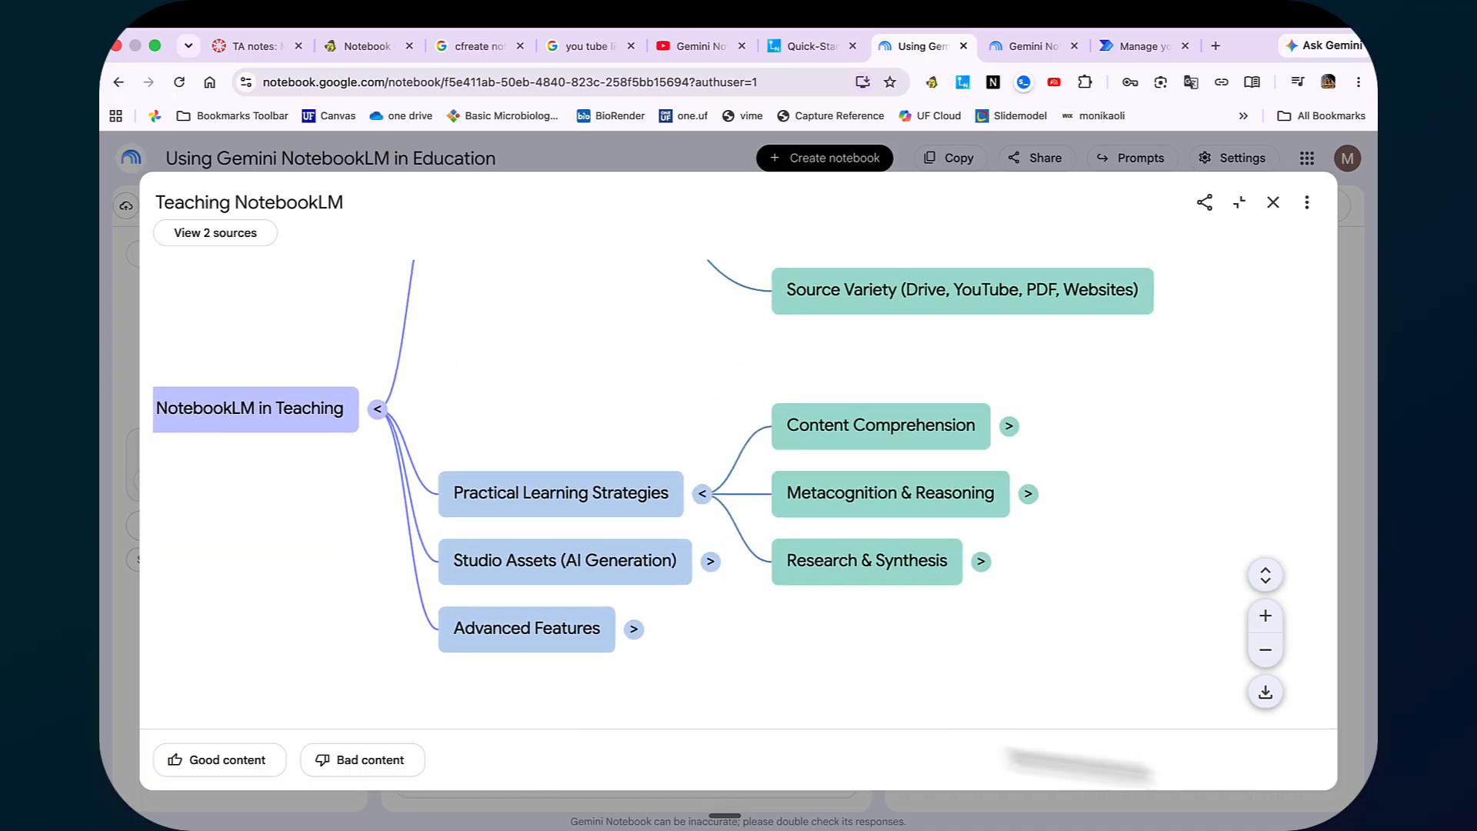
{"action": "left_click", "coordinate": [1010, 426]}
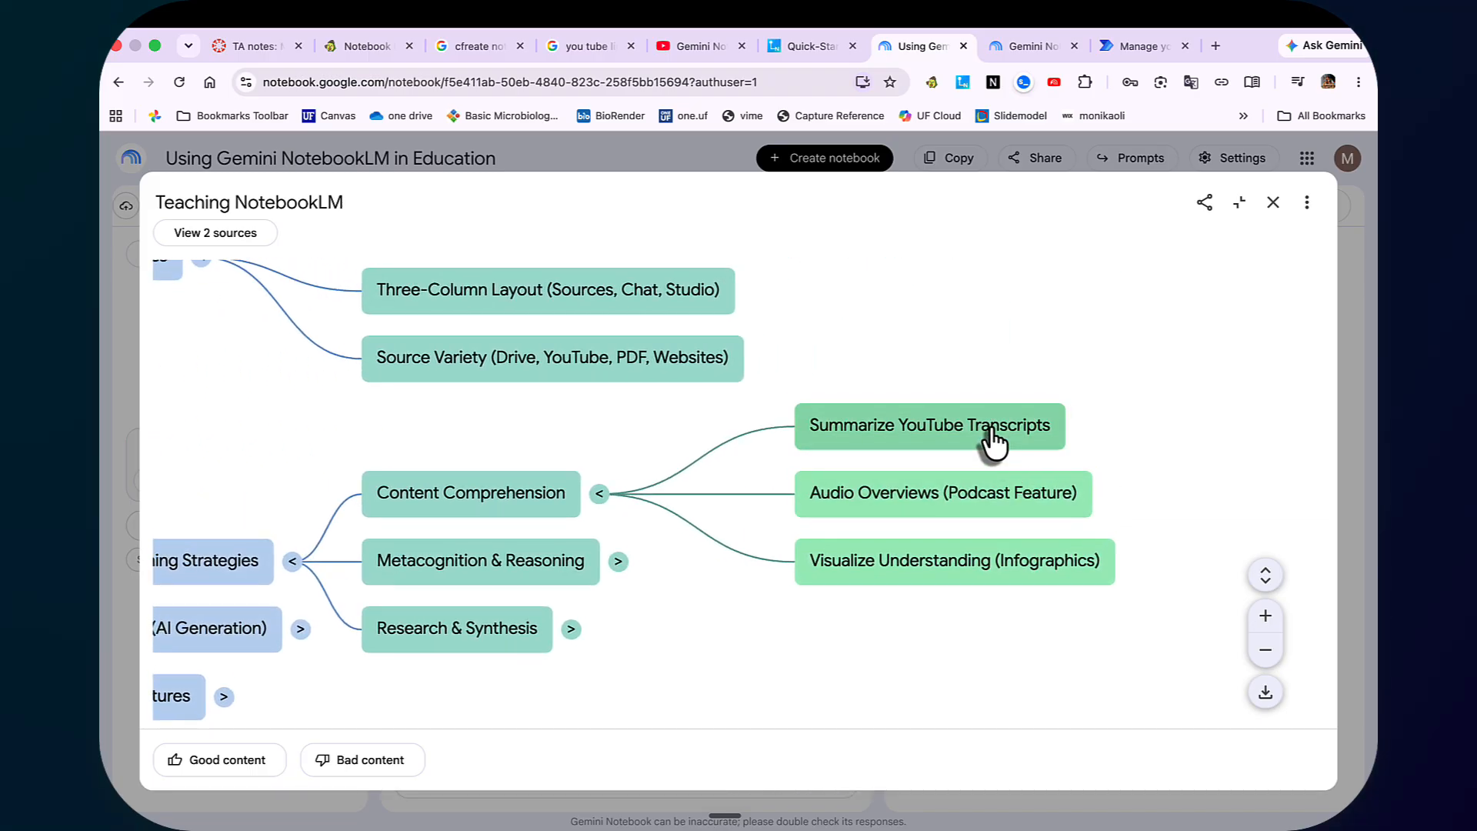
Have the chat discuss the mind map's Summarize YouTube Transcripts topic, undo adding "GeminiNotebook" to the dictionary, and read the answer
{"action": "left_click", "coordinate": [993, 436]}
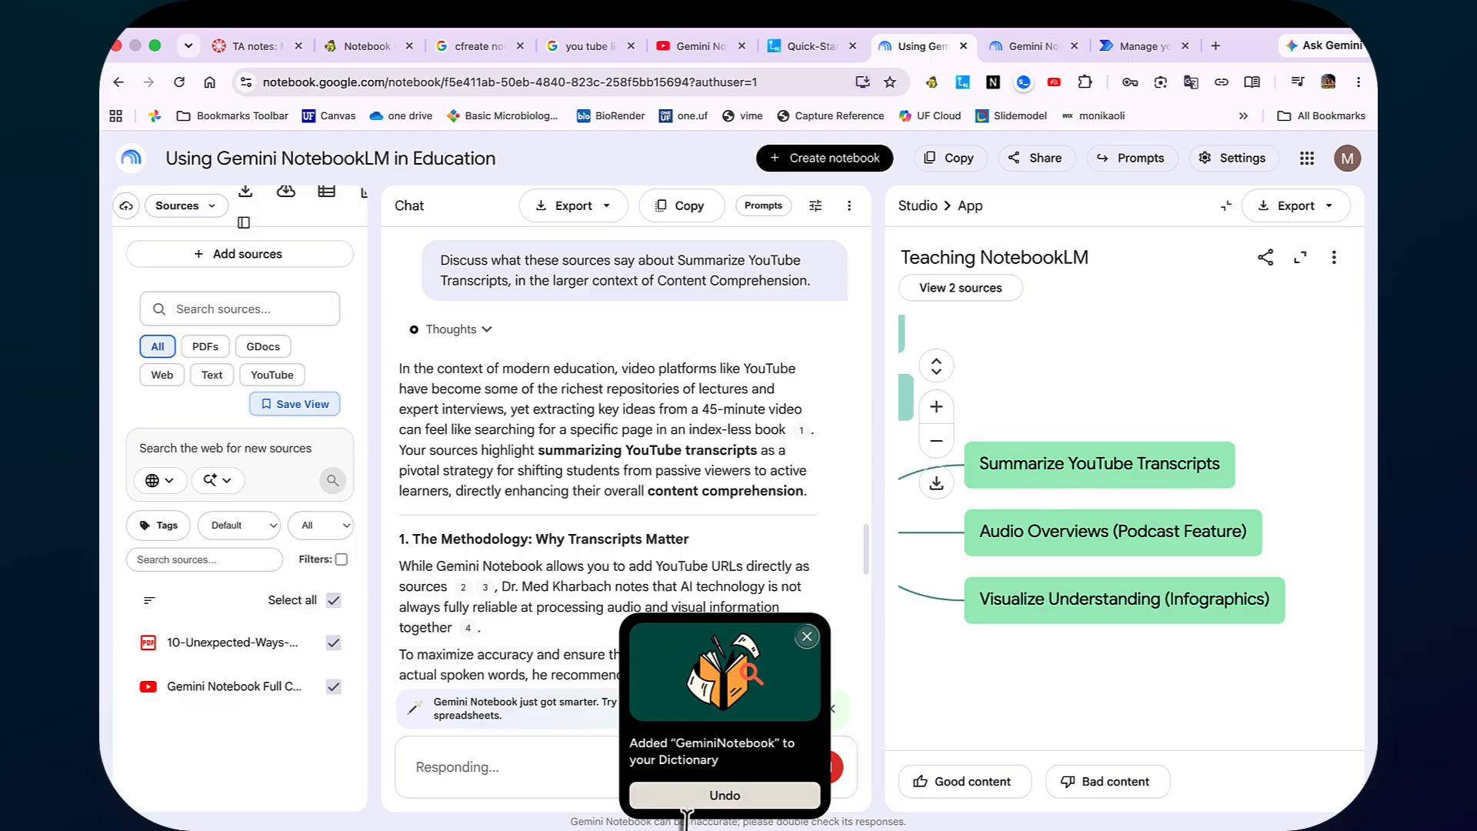
{"action": "left_click", "coordinate": [694, 804]}
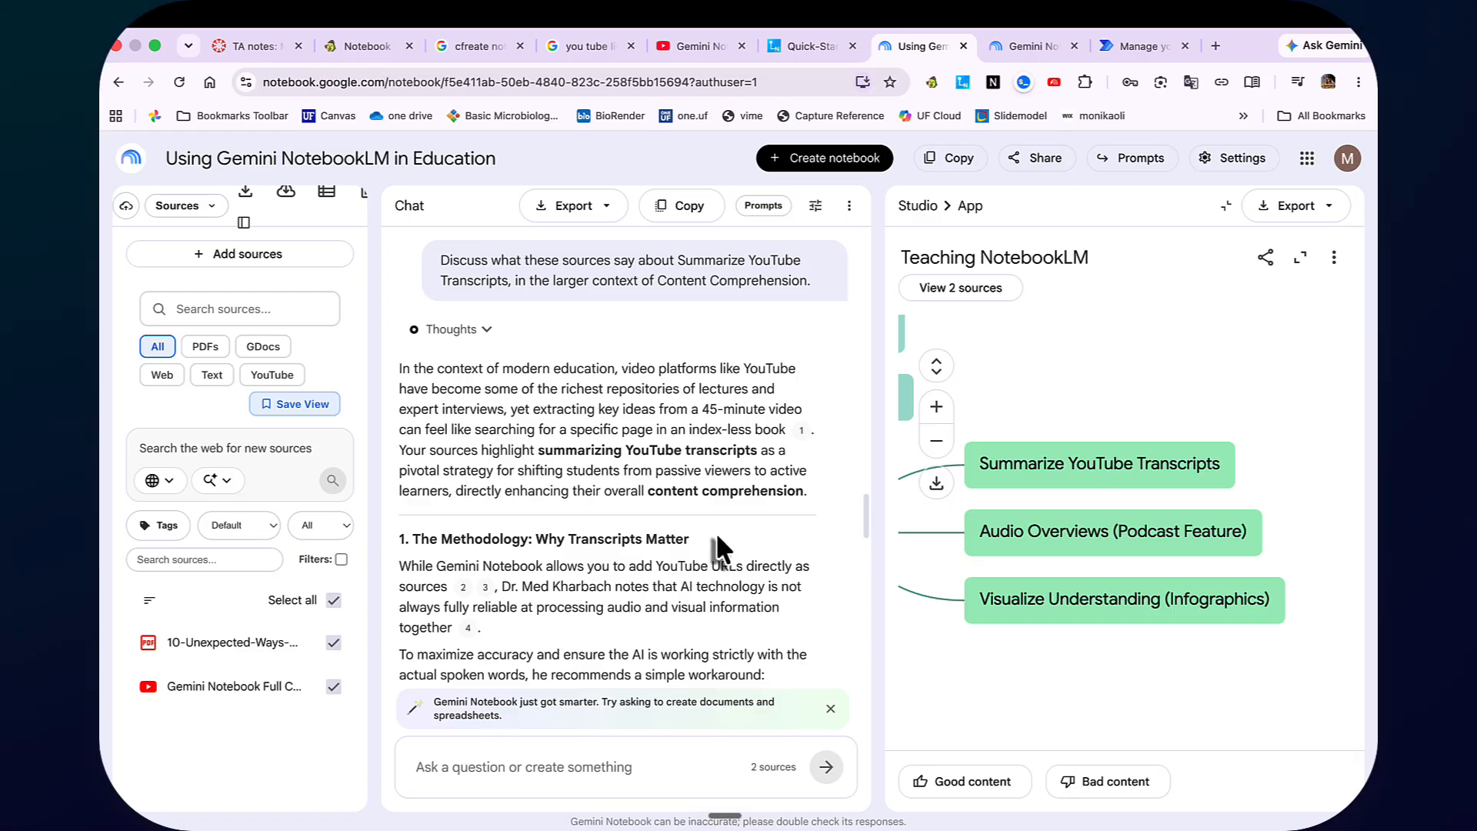
{"action": "scroll", "coordinate": [717, 545], "scroll_direction": "down", "scroll_amount": 3}
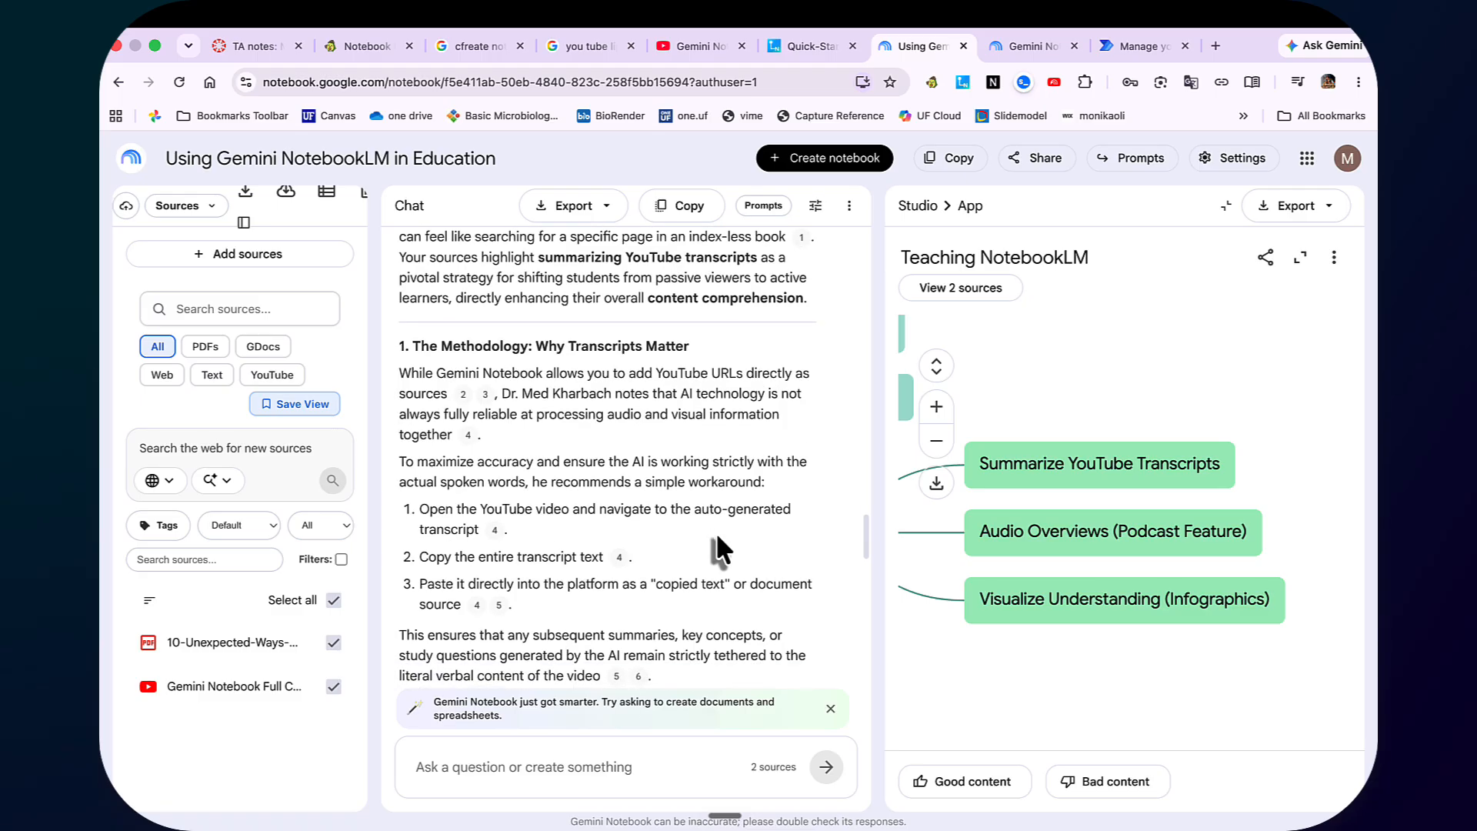
Close the mind map, check its options in the list of generated artifacts, and dismiss the dialog for adding sources
{"action": "left_click", "coordinate": [1300, 258]}
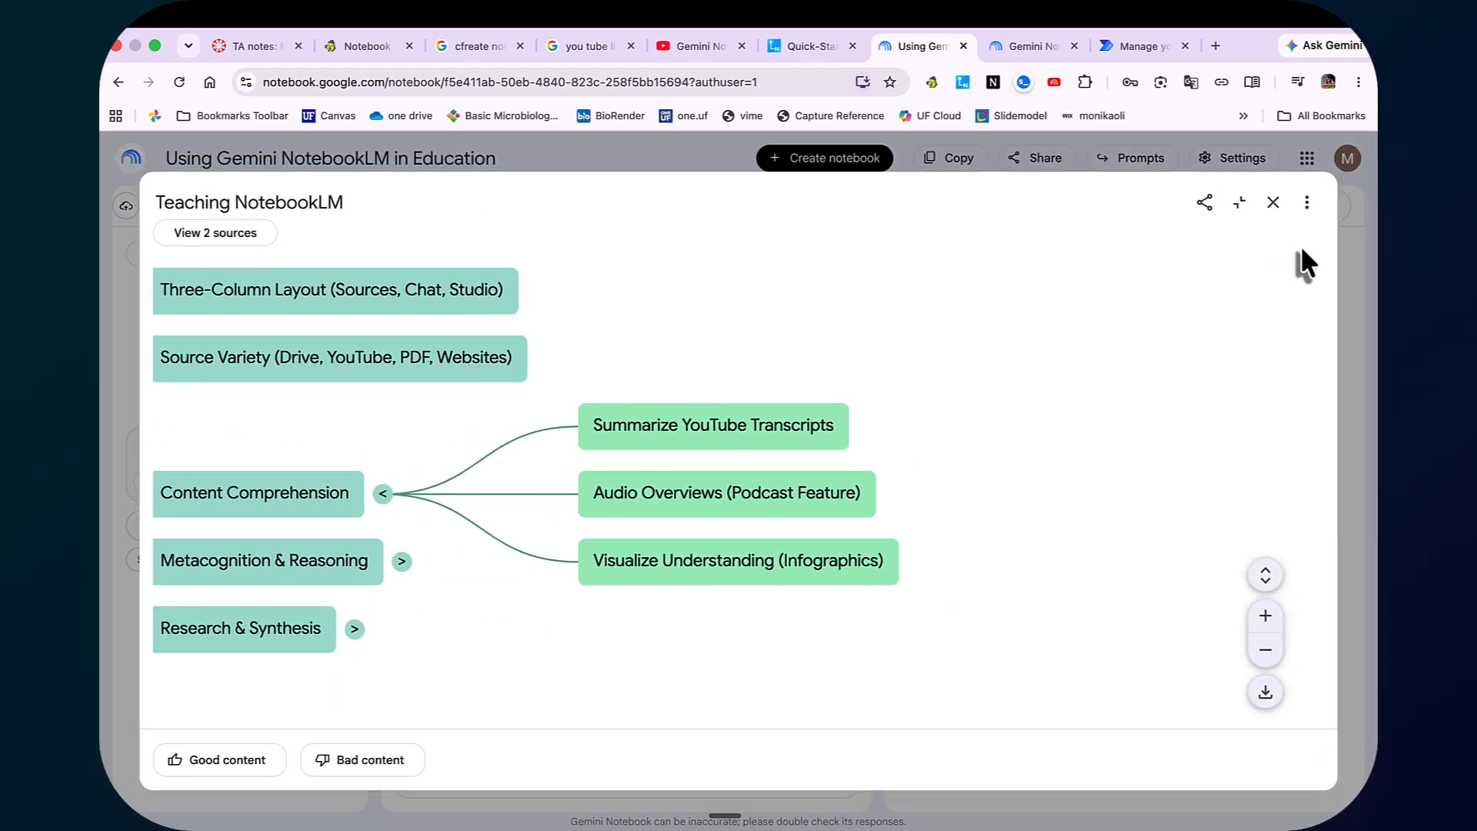
{"action": "left_click", "coordinate": [1271, 204]}
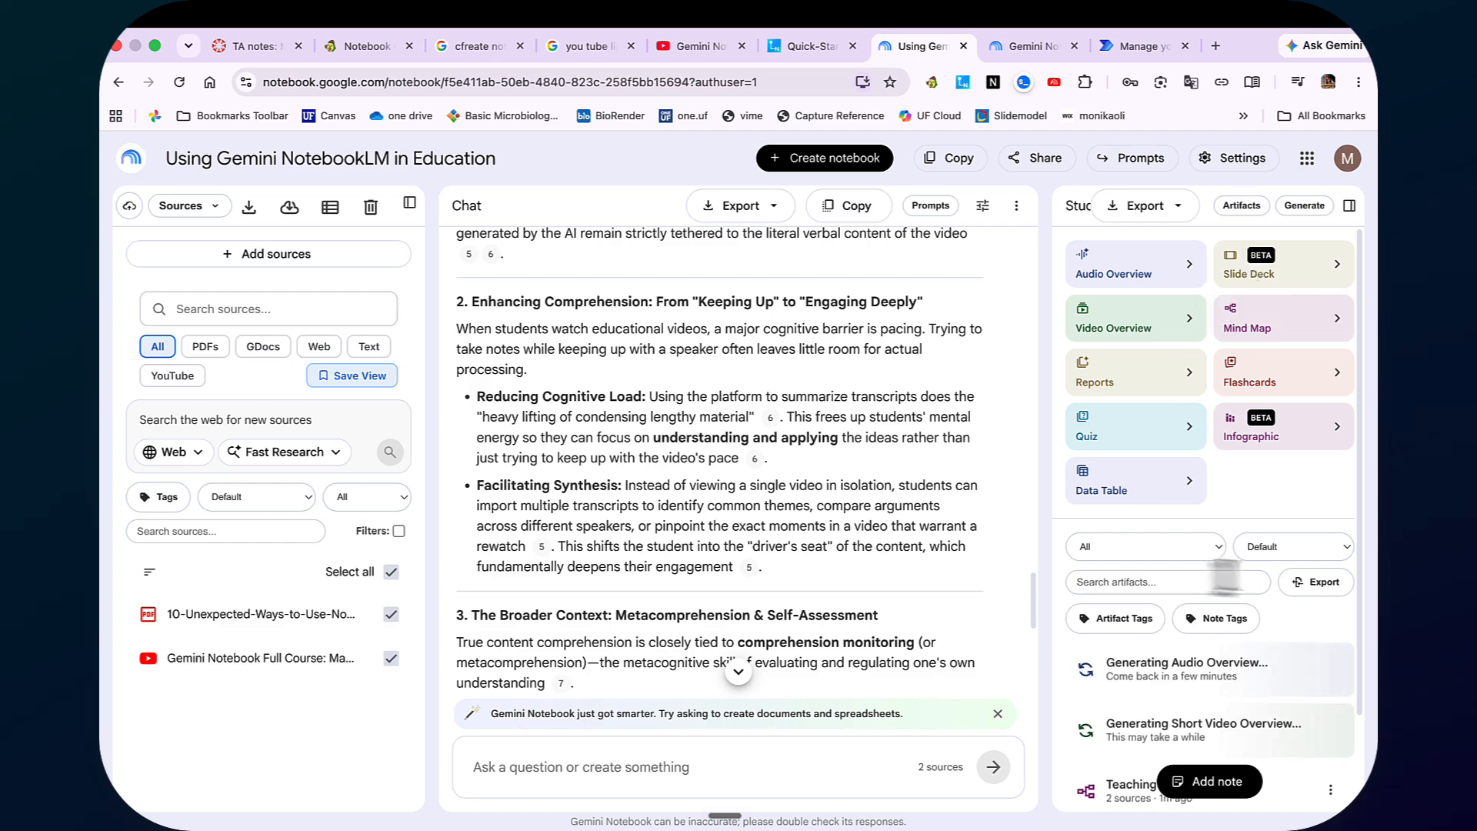
{"action": "scroll", "coordinate": [1246, 681], "scroll_direction": "down", "scroll_amount": 2}
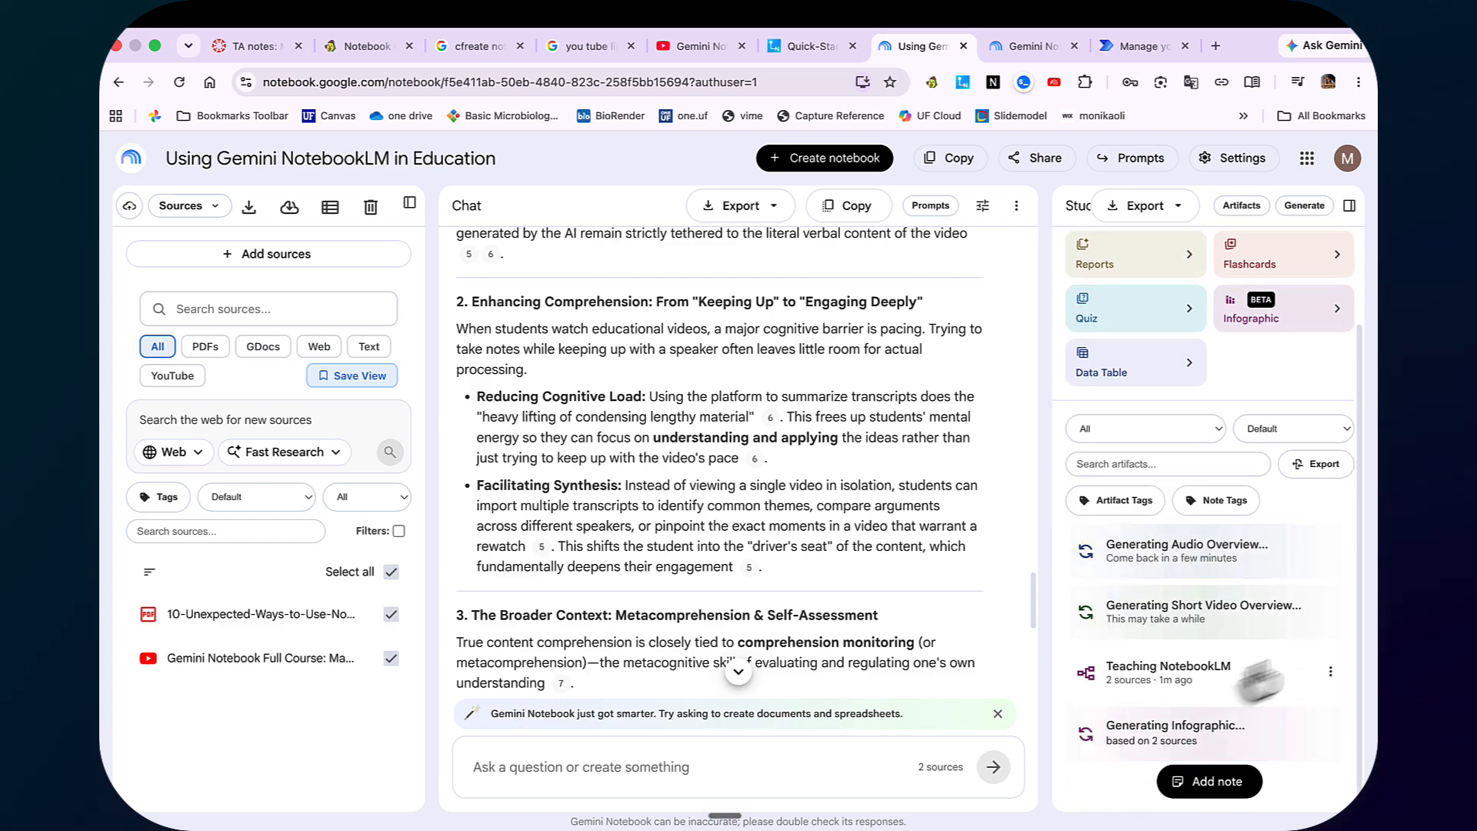
{"action": "left_click", "coordinate": [1329, 677]}
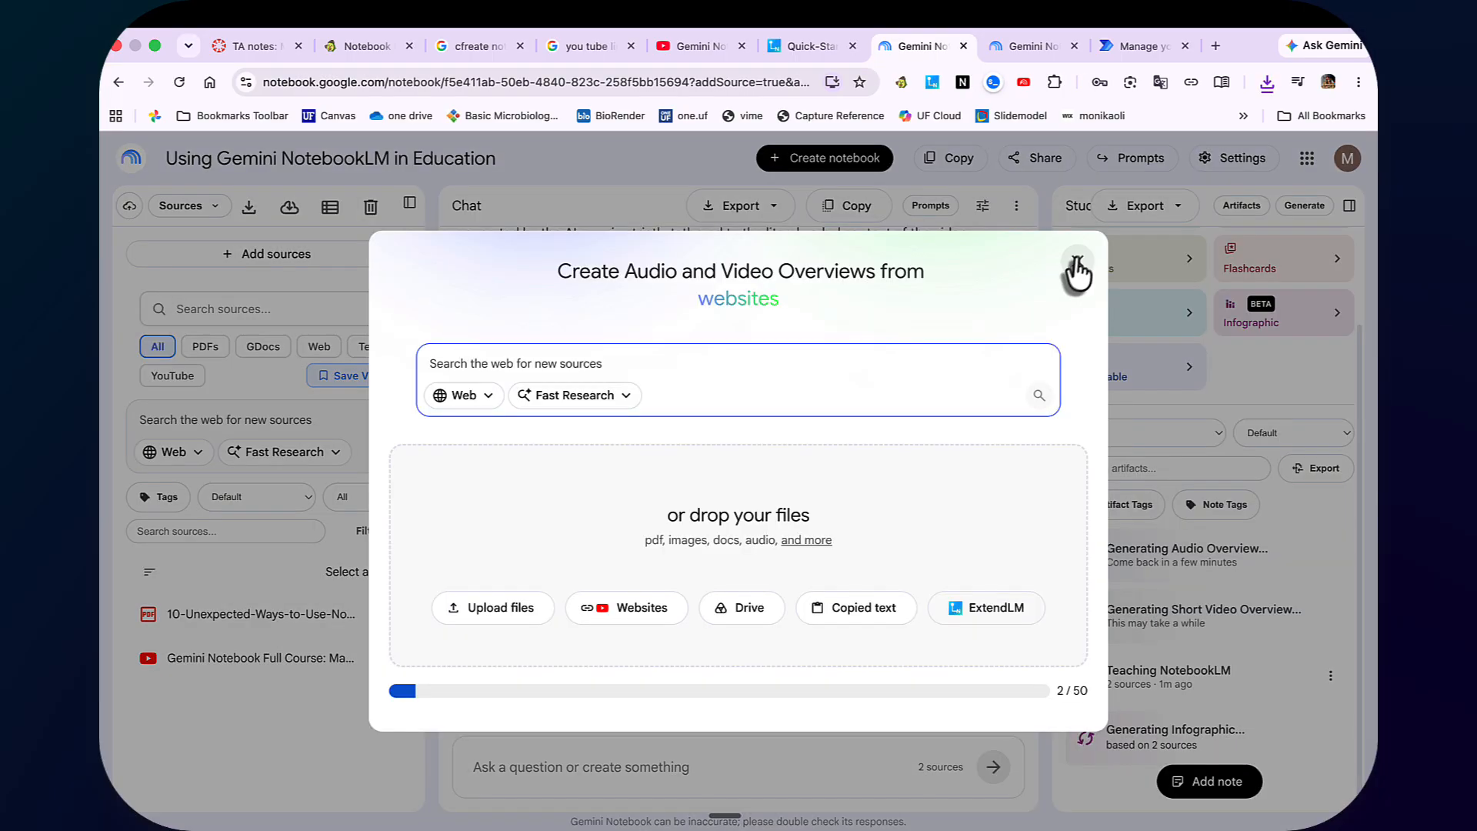
{"action": "left_click", "coordinate": [1078, 260]}
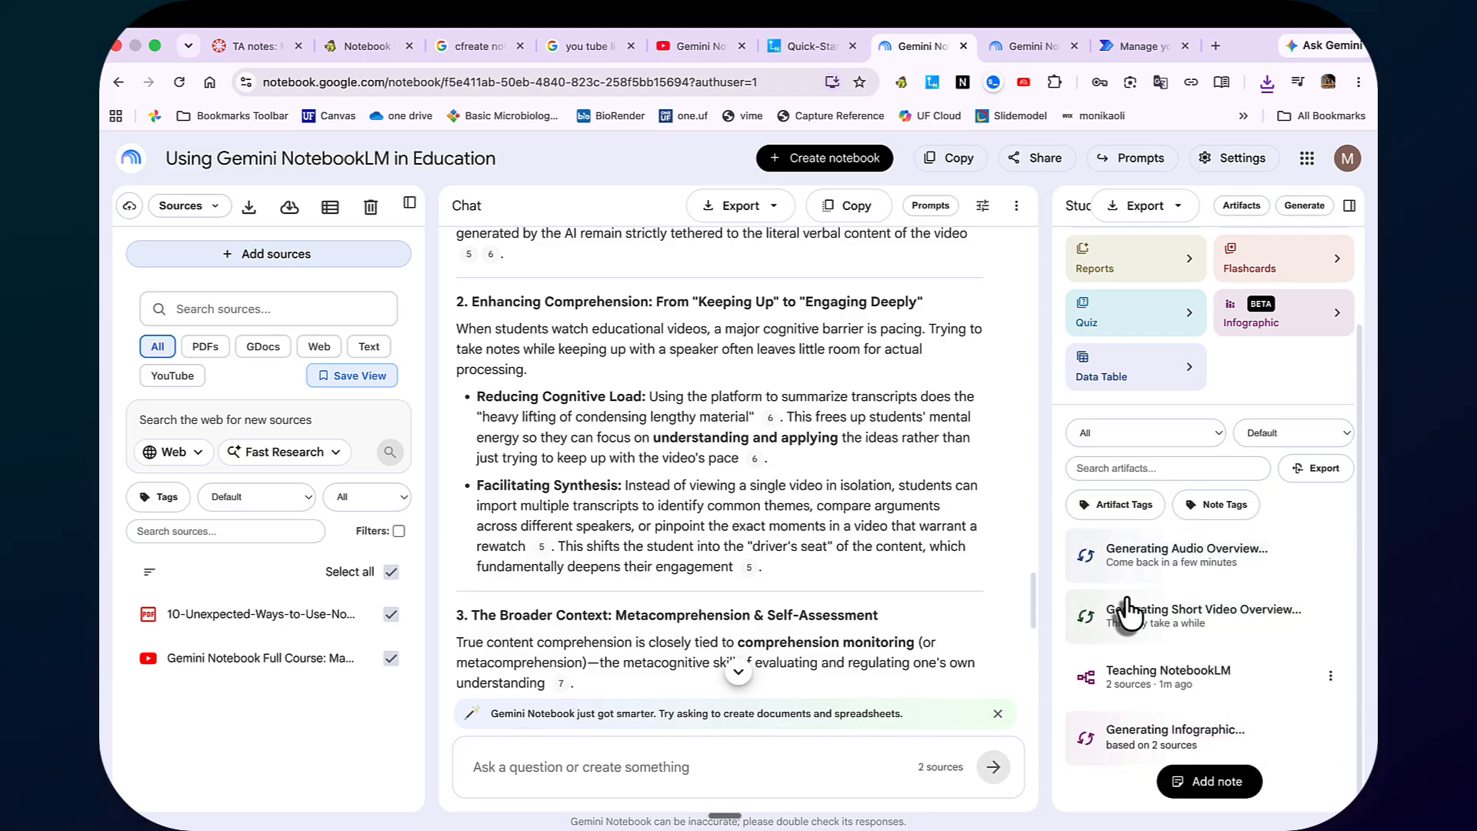
Switch to the notebook search results, open the featured "How to study" notebook by Bloomsbury Publishing, and look through its source list
{"action": "left_click", "coordinate": [1026, 48]}
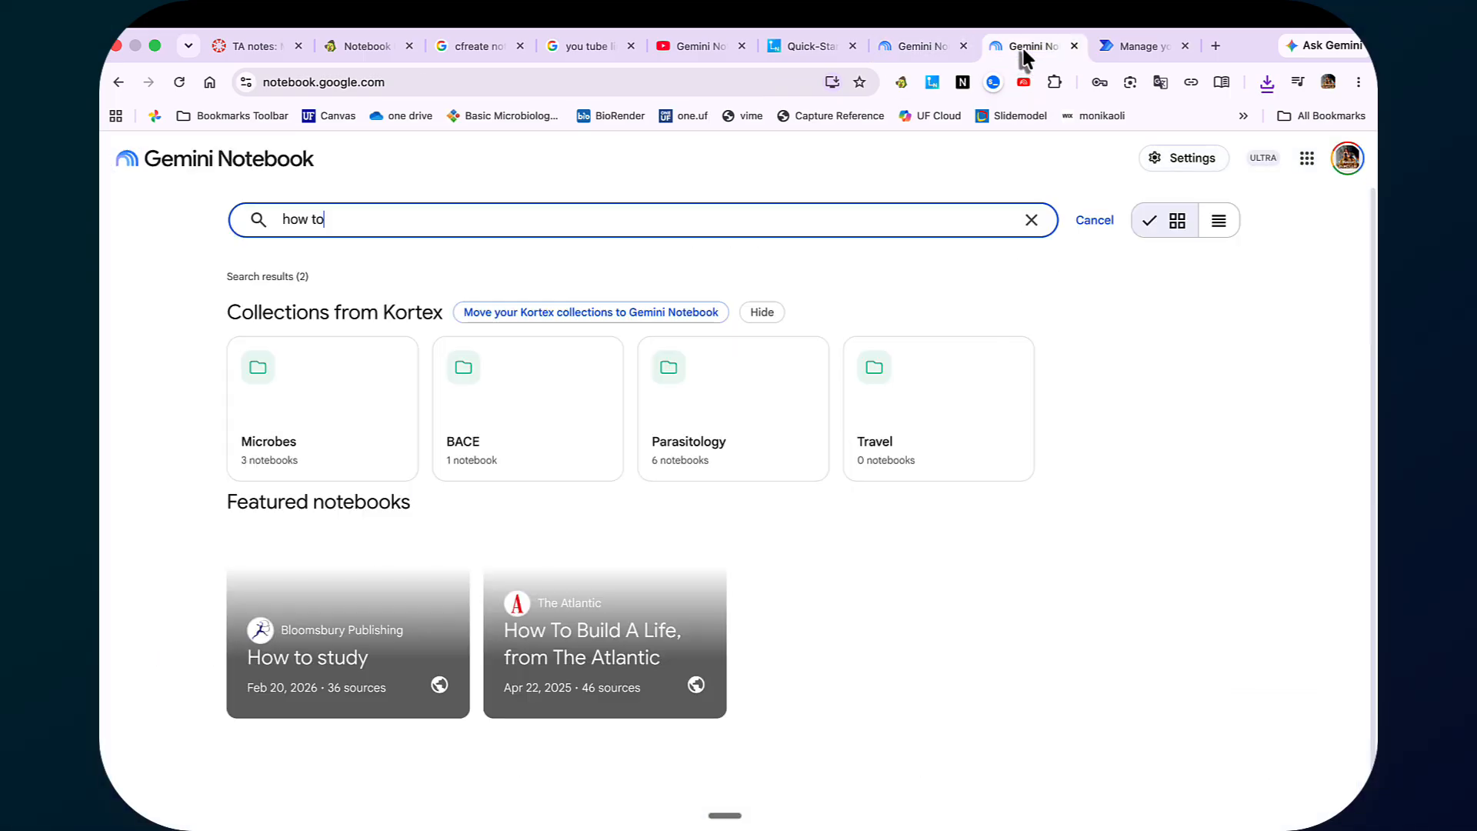
{"action": "left_click", "coordinate": [348, 654]}
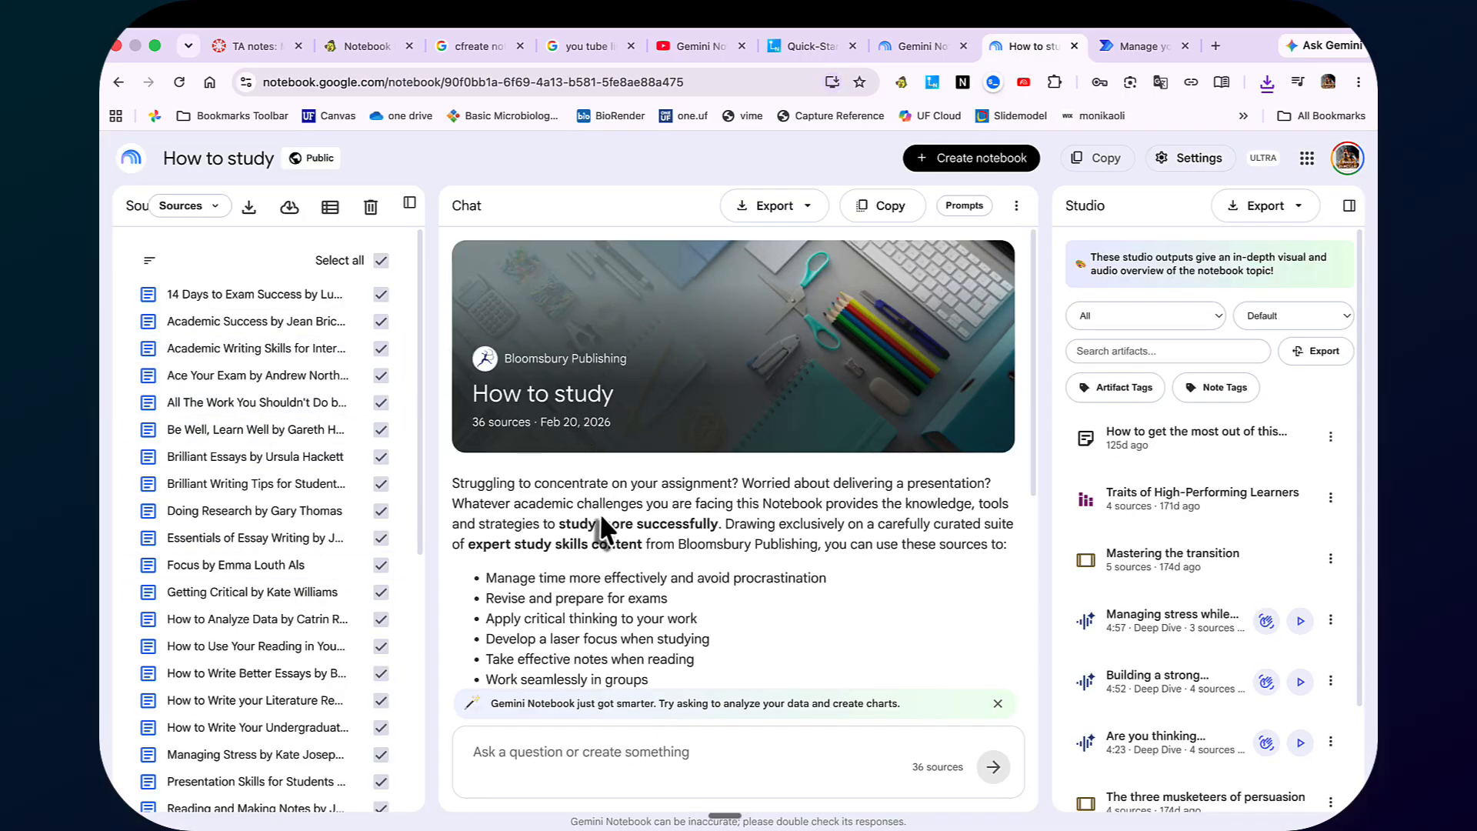
{"action": "scroll", "coordinate": [278, 477], "scroll_direction": "down", "scroll_amount": 5}
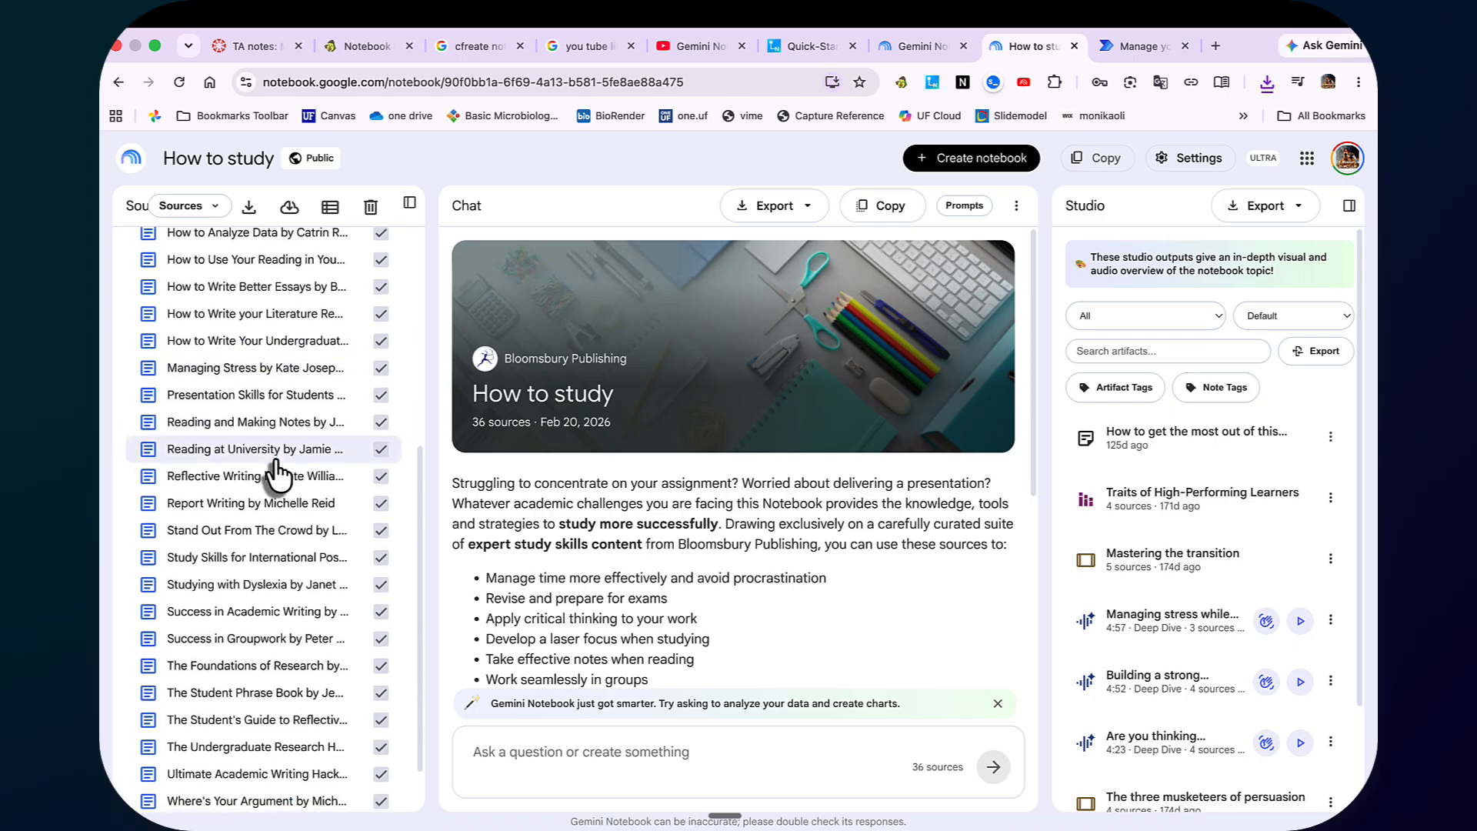
{"action": "scroll", "coordinate": [276, 463], "scroll_direction": "down", "scroll_amount": 1}
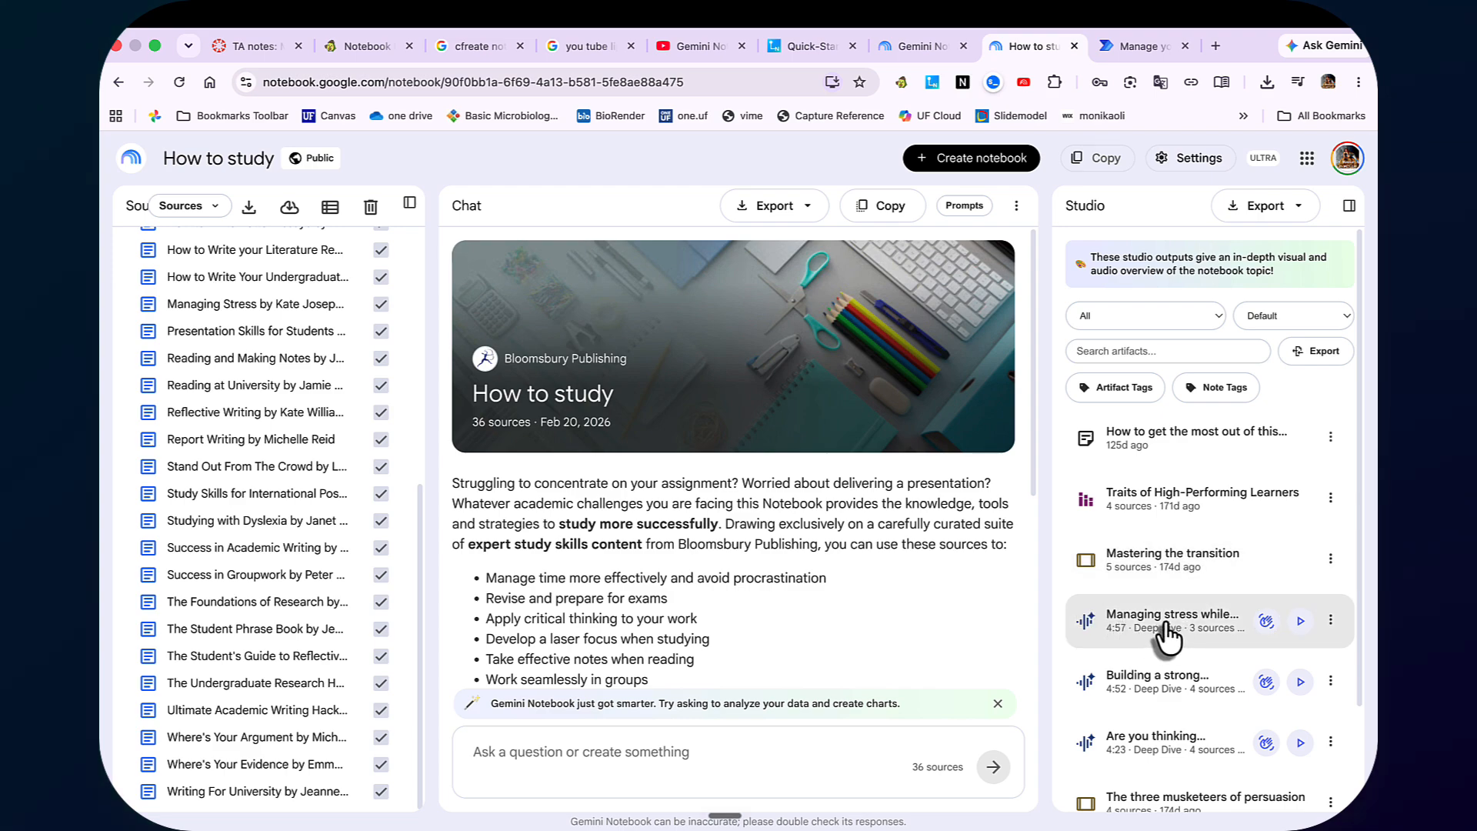
Play the "Building a strong academic argument" audio overview in interactive mode, join the hosts' conversation, and pause playback
{"action": "left_click", "coordinate": [1264, 683]}
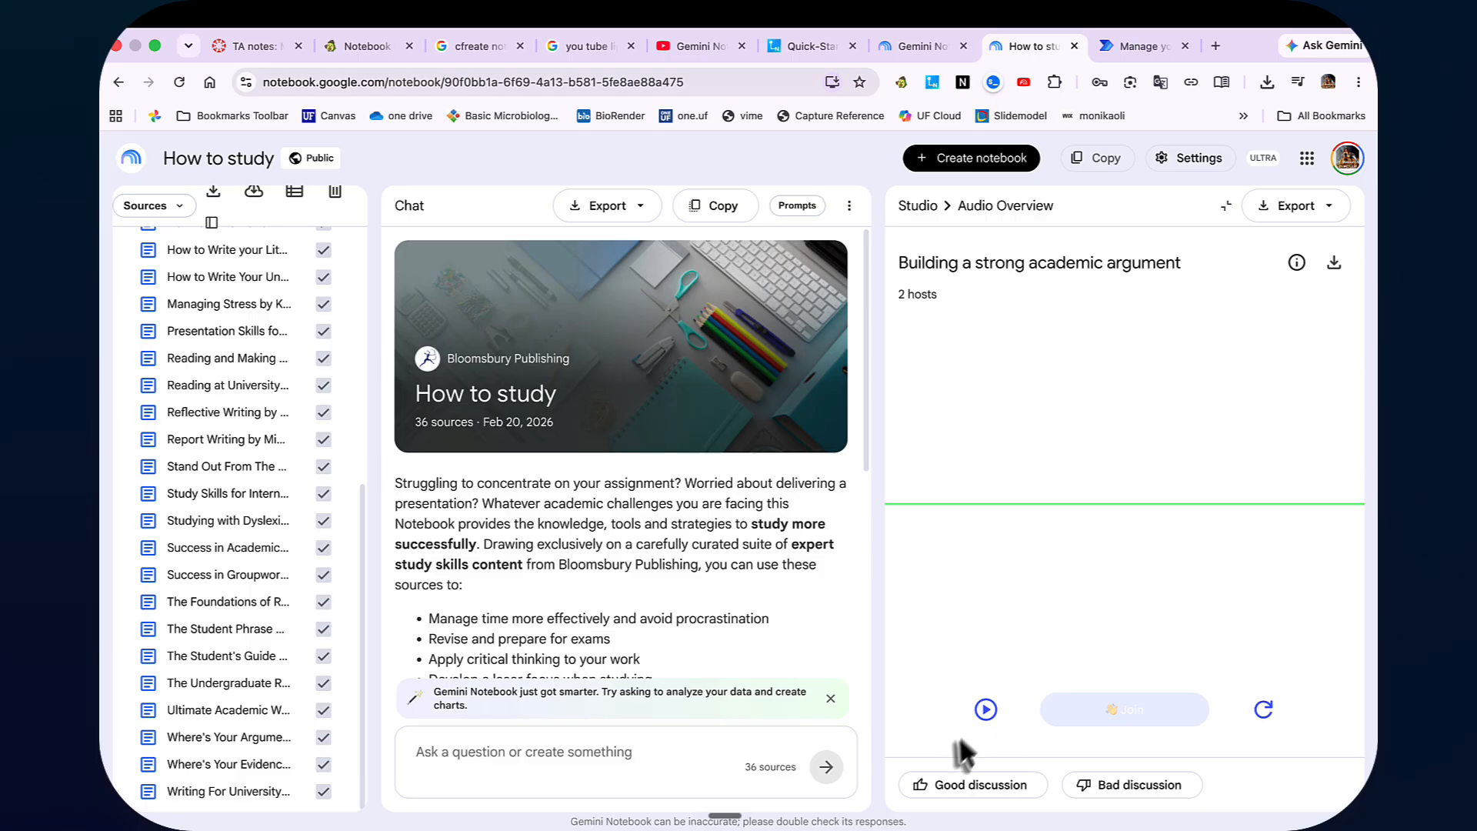
{"action": "left_click", "coordinate": [986, 710]}
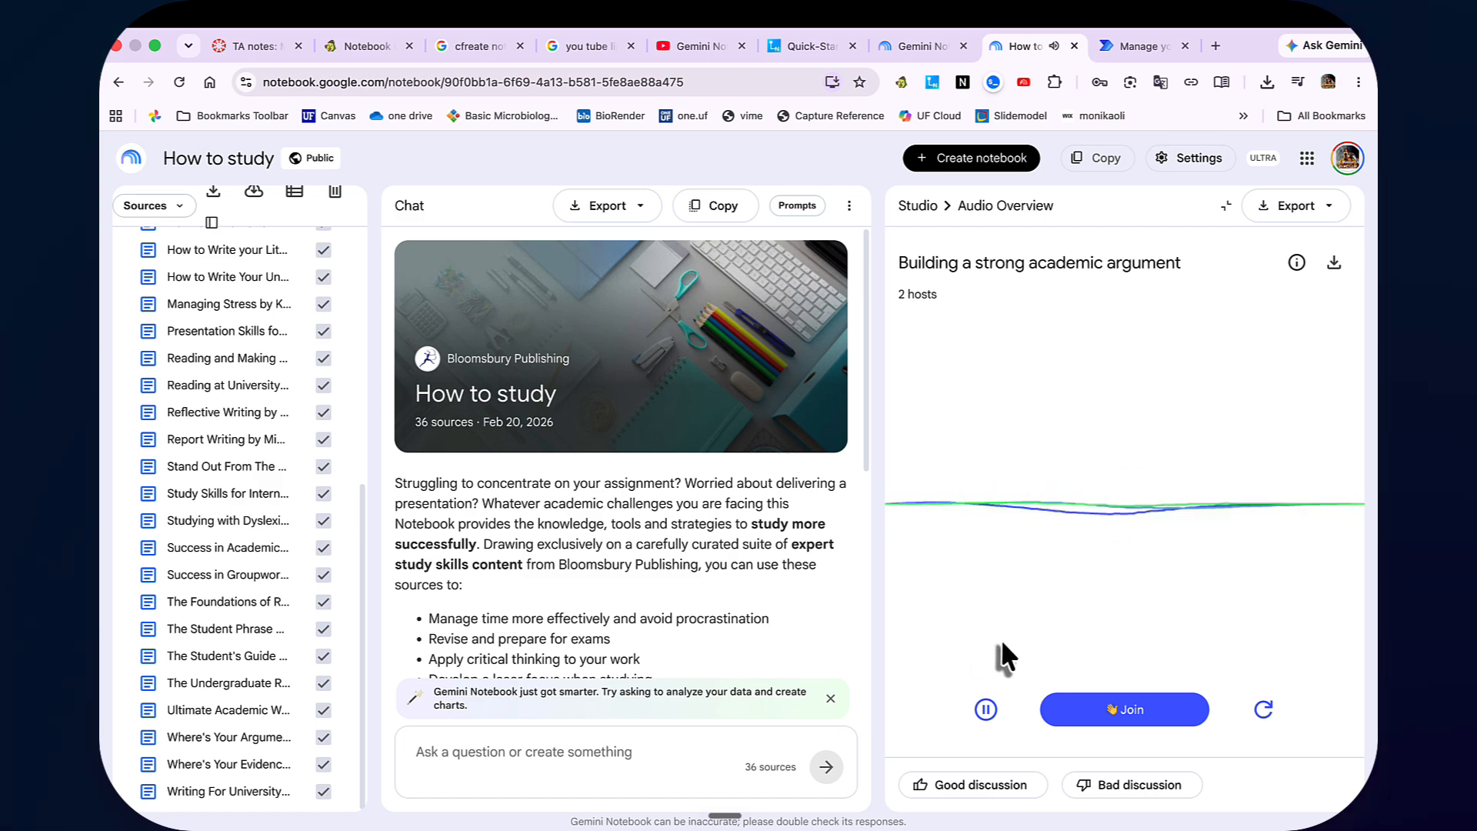
{"action": "left_click", "coordinate": [1111, 715]}
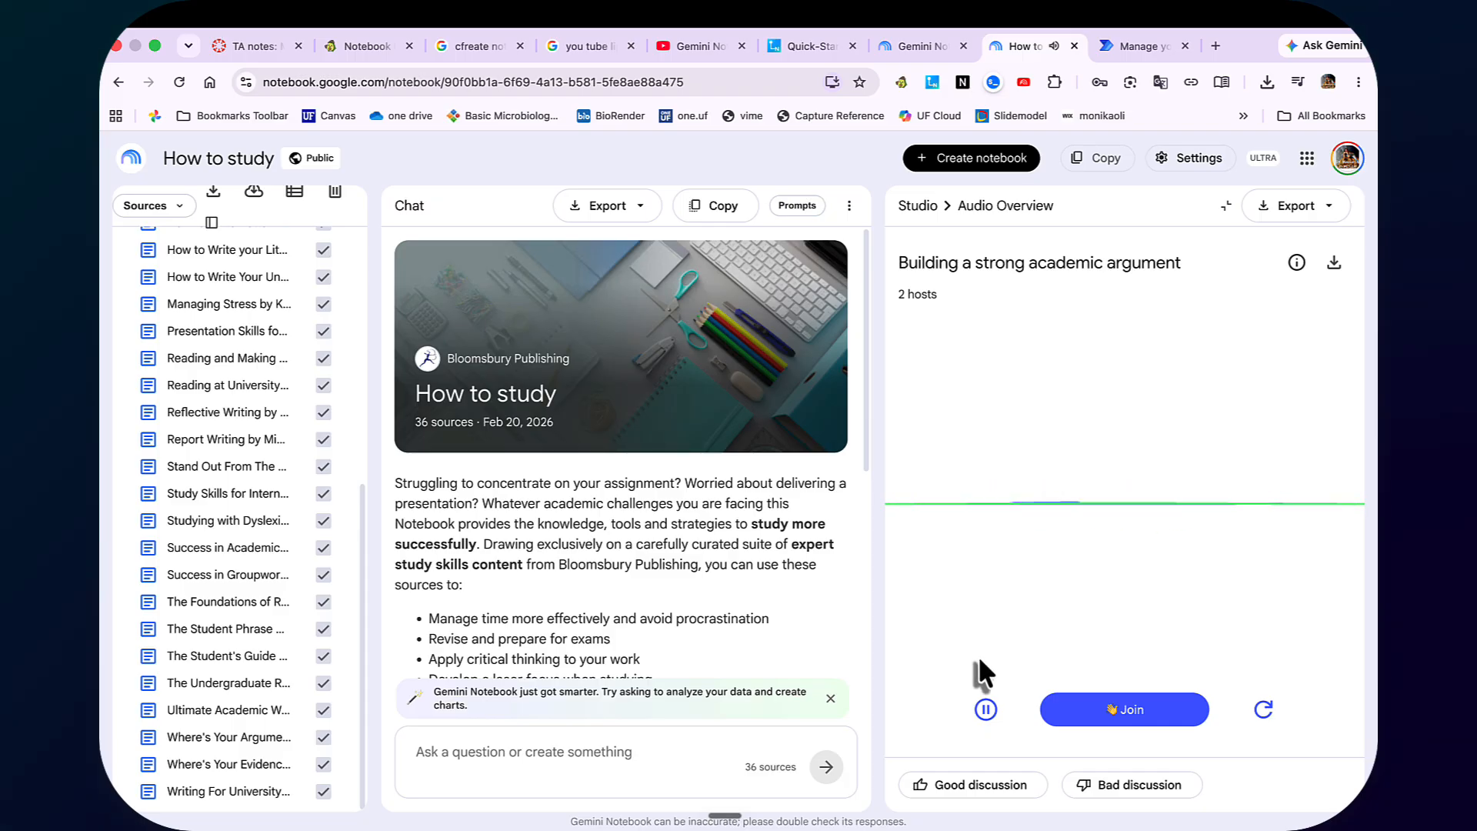
{"action": "left_click", "coordinate": [985, 711]}
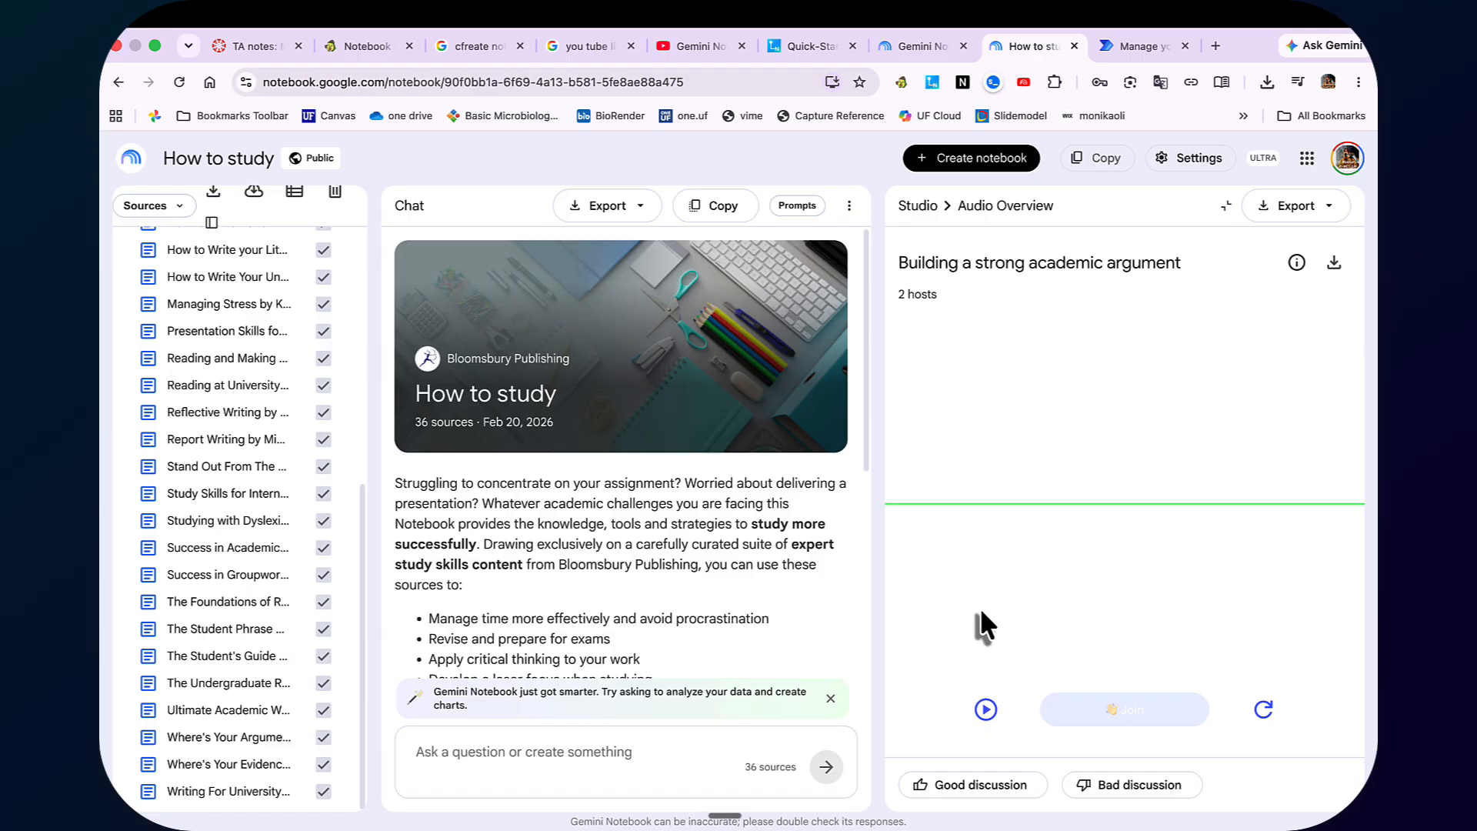
Return to the "Using Gemini NotebookLM in Education" notebook and open the generated infographic
{"action": "left_click", "coordinate": [914, 208]}
{"action": "key", "text": "ctrl+shift+Tab"}
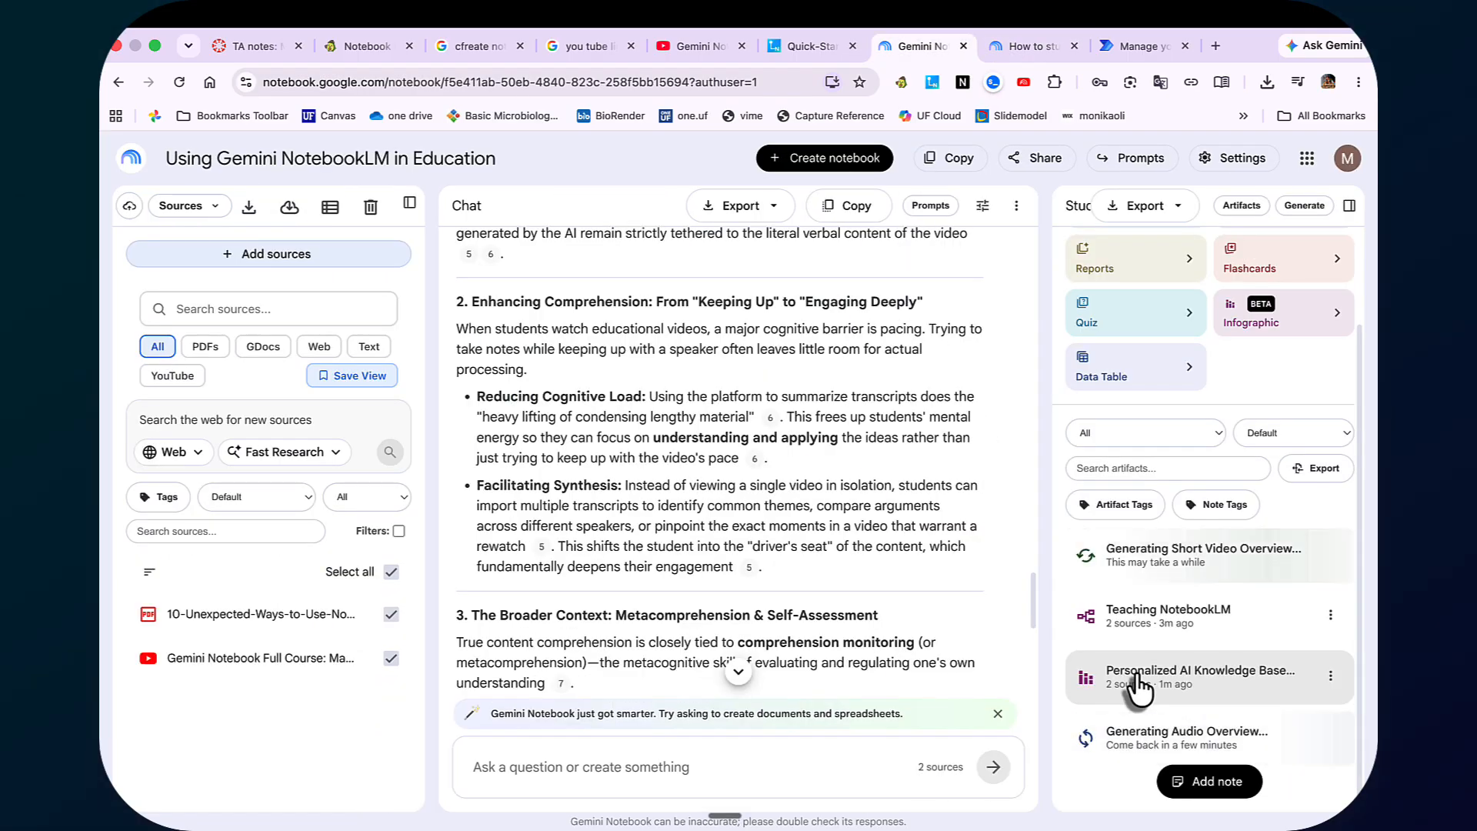
{"action": "left_click", "coordinate": [1137, 671]}
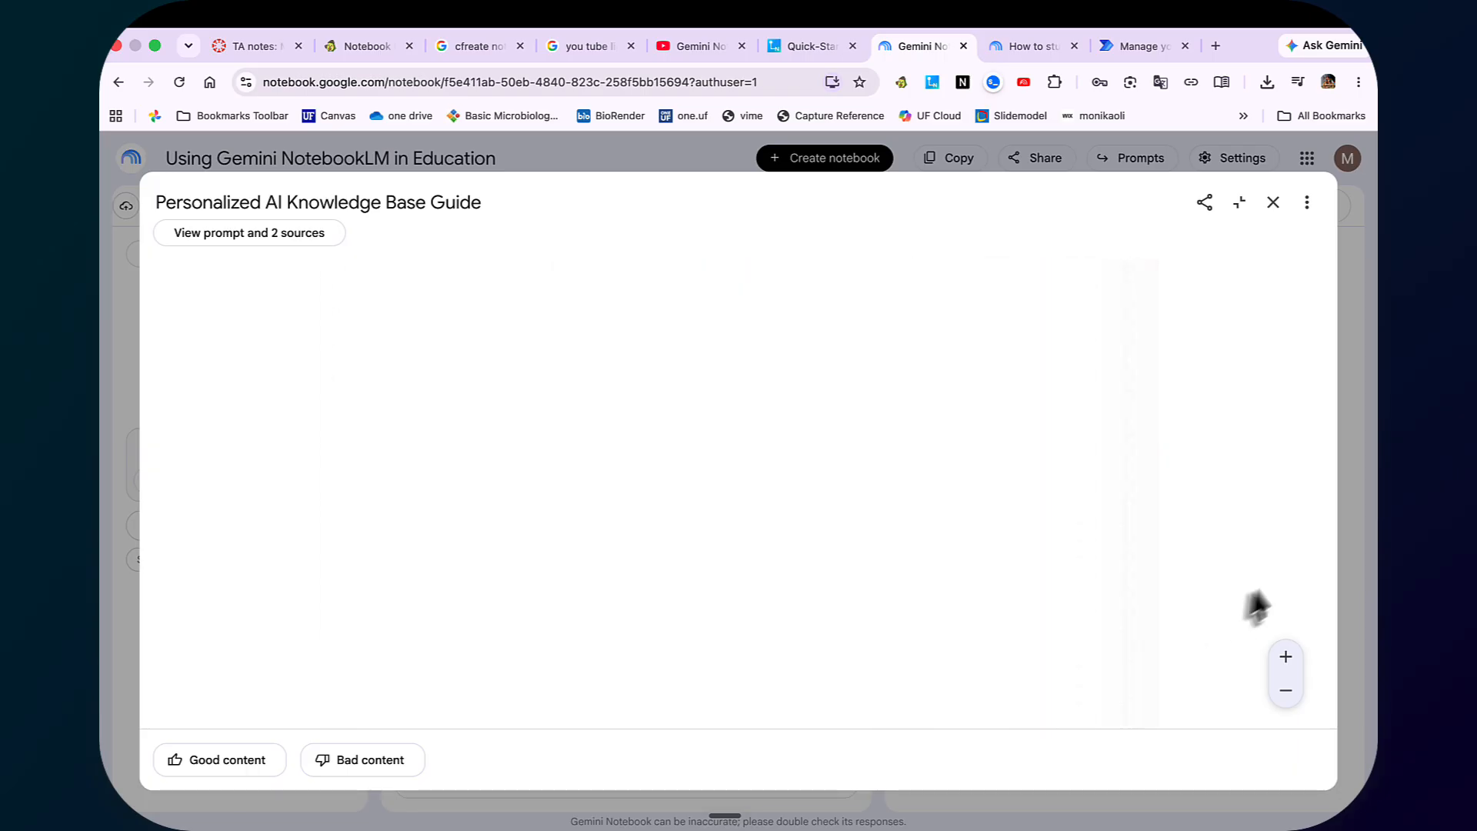